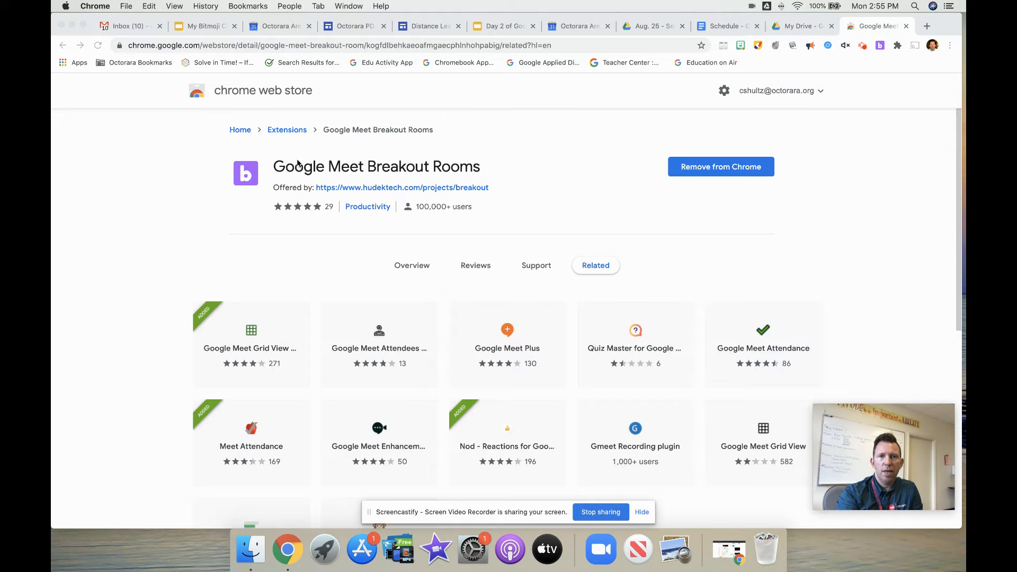
# - Open the Google Meet Grid View (fix) extension page from the related extensions
pyautogui.click(252, 332)
pyautogui.click(252, 331)
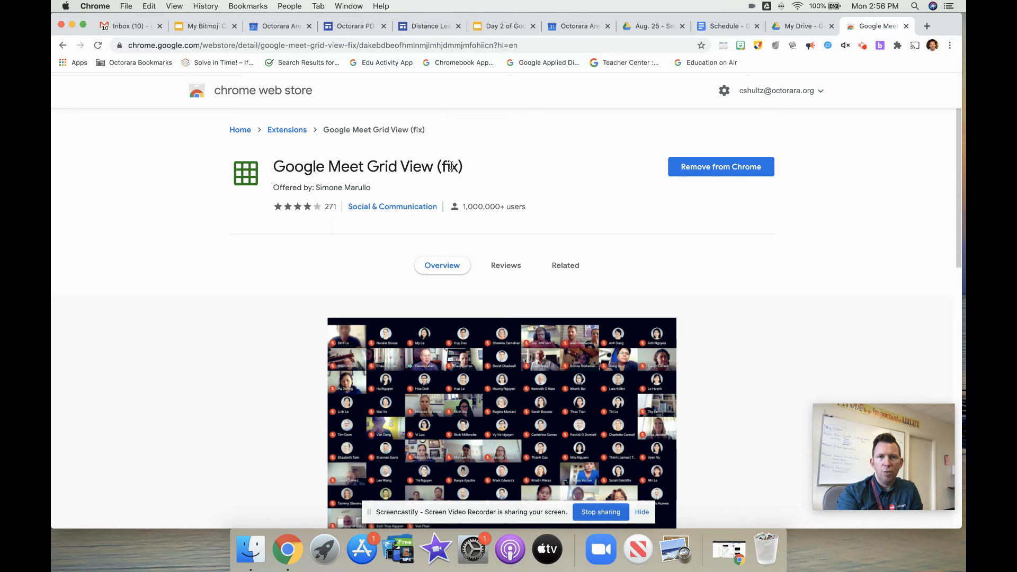
# - Open the Breakout Rooms extension and set its maximum for same-window tabs to 10
pyautogui.click(880, 47)
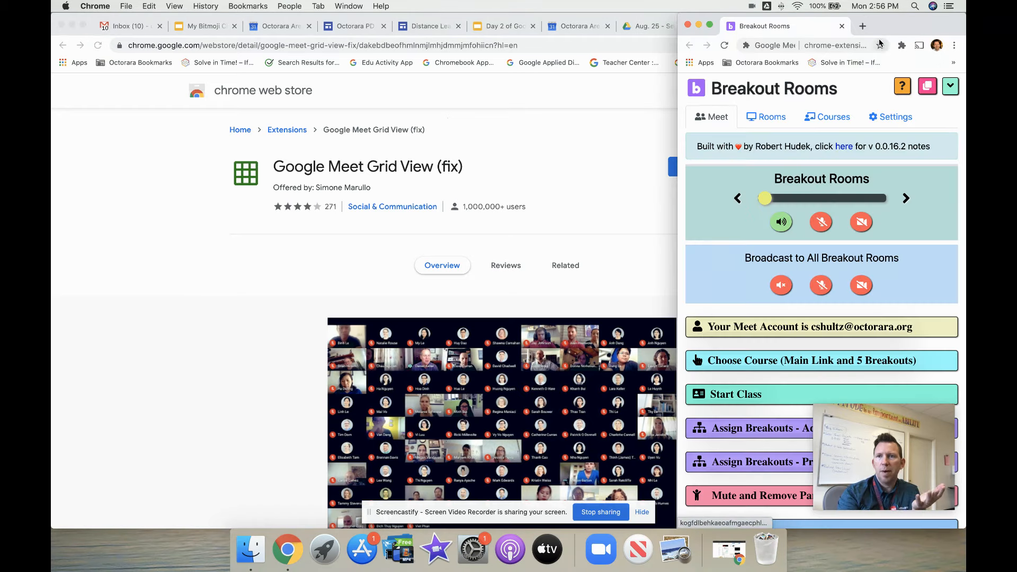
pyautogui.moveTo(884, 15); pyautogui.dragTo(676, 15)
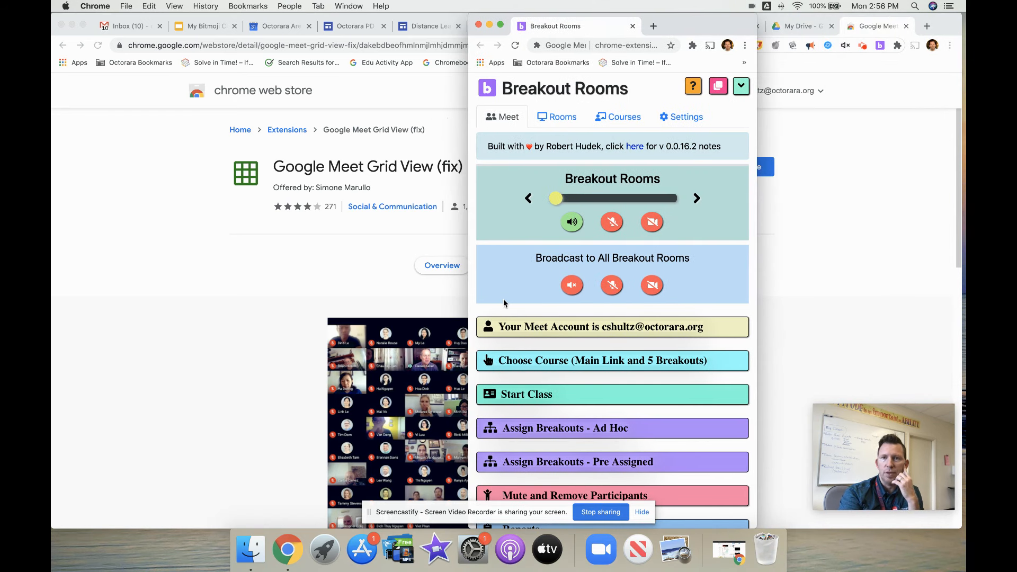
pyautogui.click(683, 121)
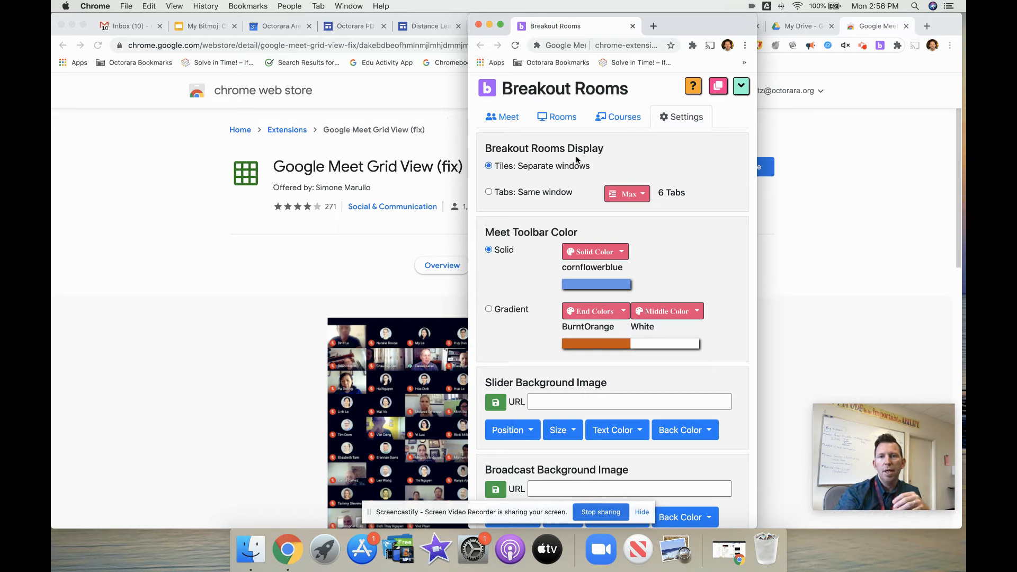
pyautogui.click(643, 196)
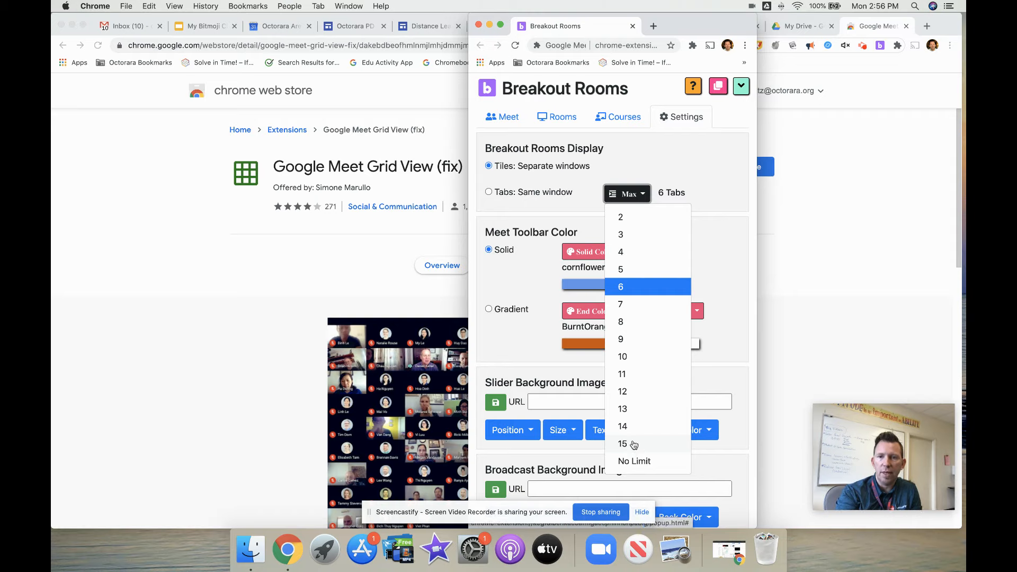
pyautogui.click(625, 361)
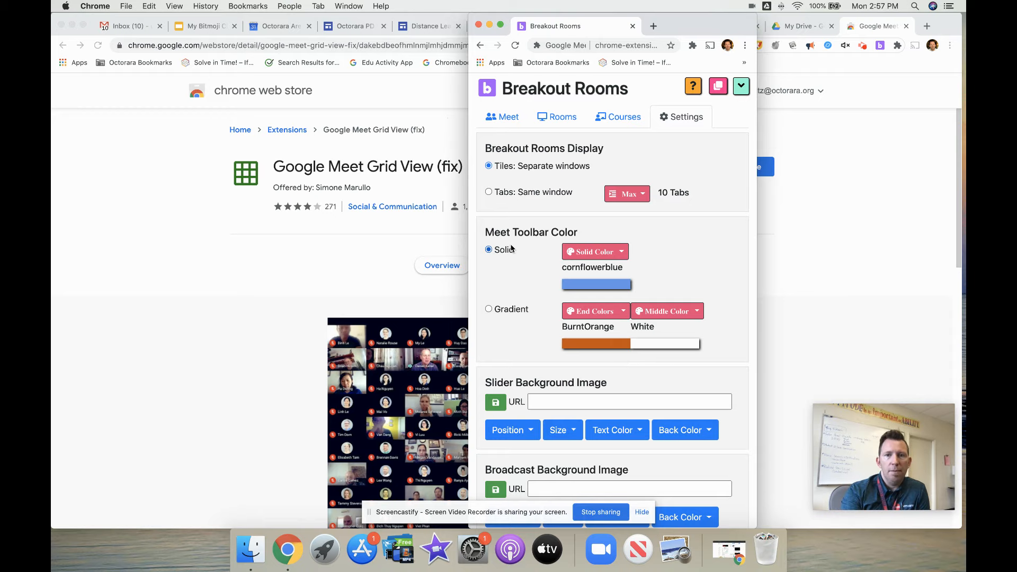
# - Set the solid Meet toolbar color to CornflowerBlue and look through the remaining extension settings
pyautogui.click(622, 254)
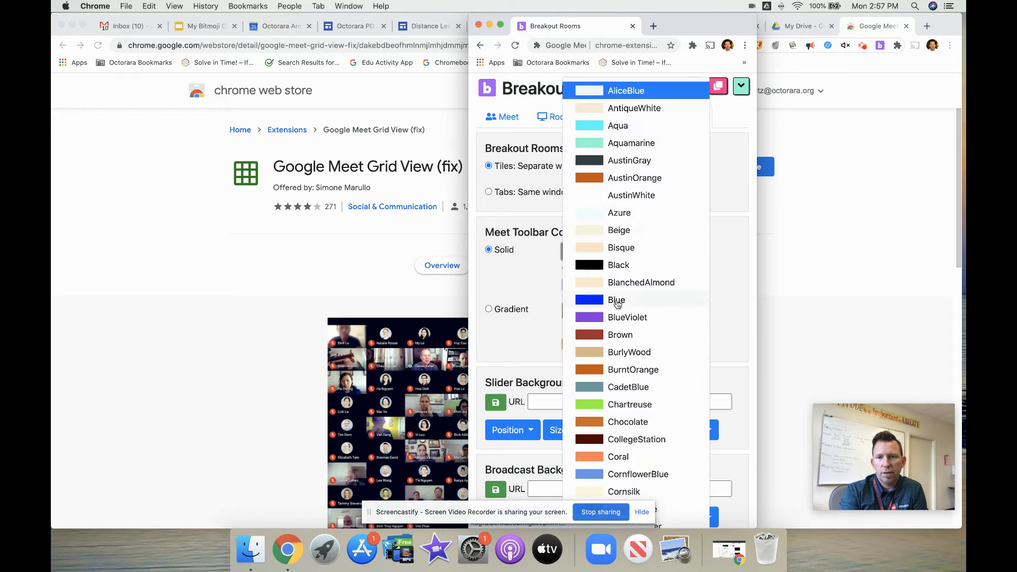
pyautogui.click(652, 475)
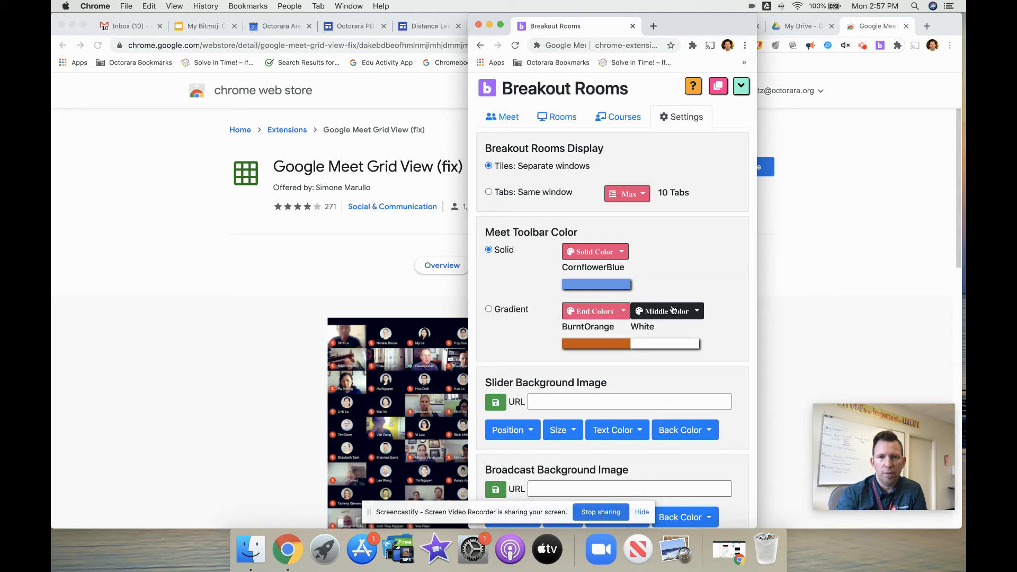
pyautogui.scroll(-4, 539, 289)
pyautogui.scroll(-4, 539, 285)
pyautogui.scroll(-3, 570, 340)
pyautogui.scroll(-1, 569, 340)
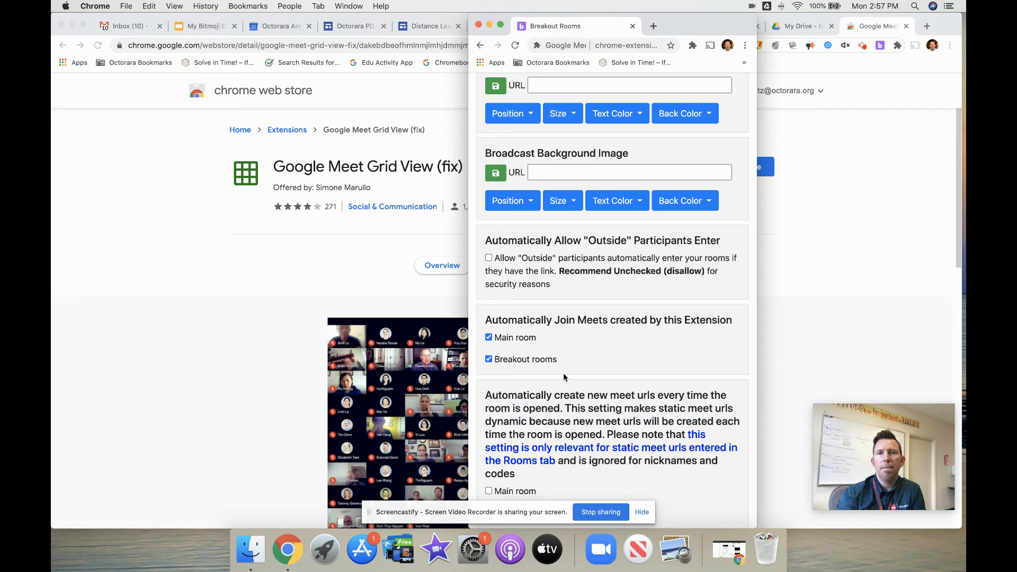
pyautogui.scroll(10, 583, 318)
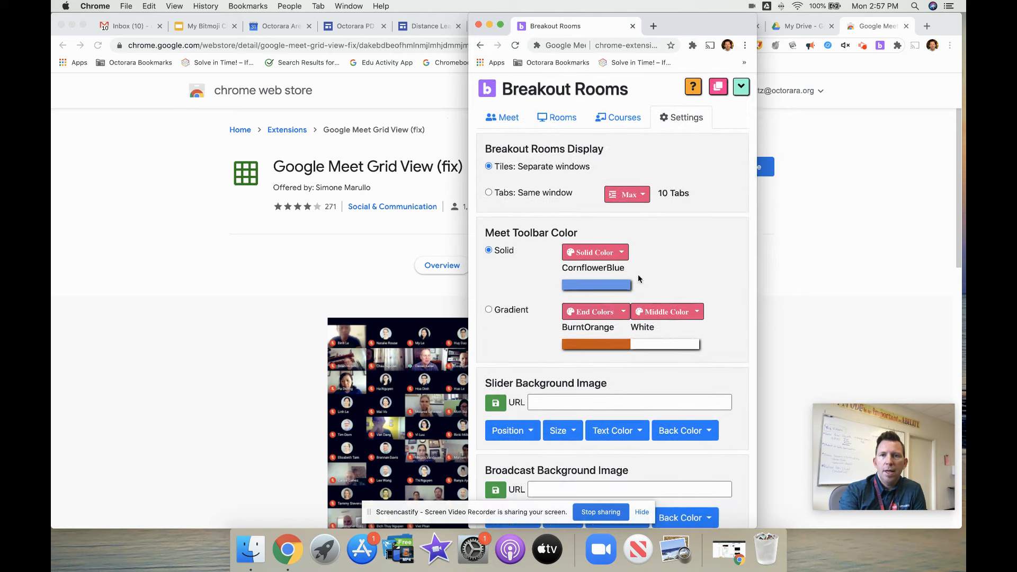
# - Rename the Main Link course in the course list to "Room 248"
pyautogui.click(618, 121)
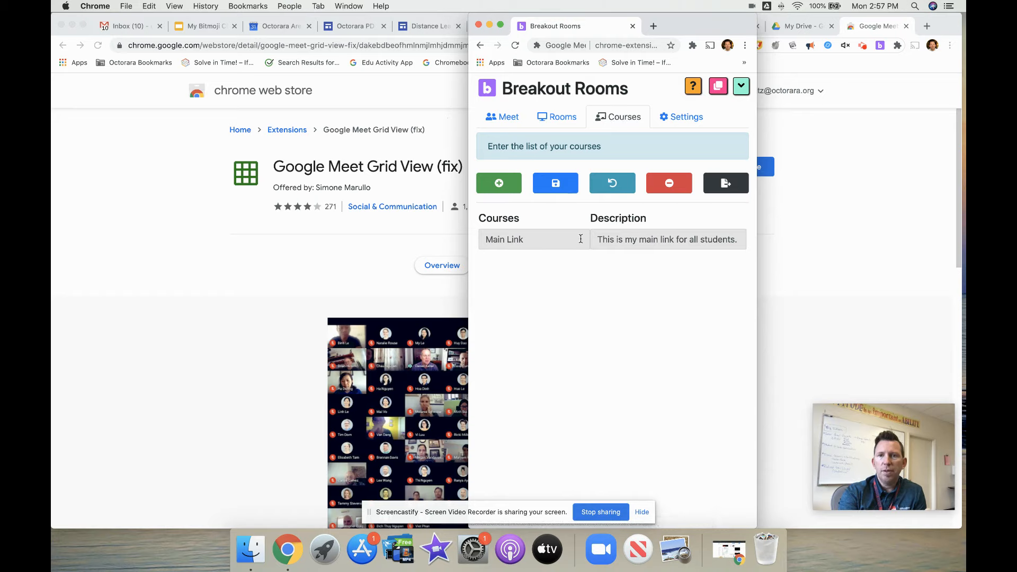
pyautogui.click(515, 239)
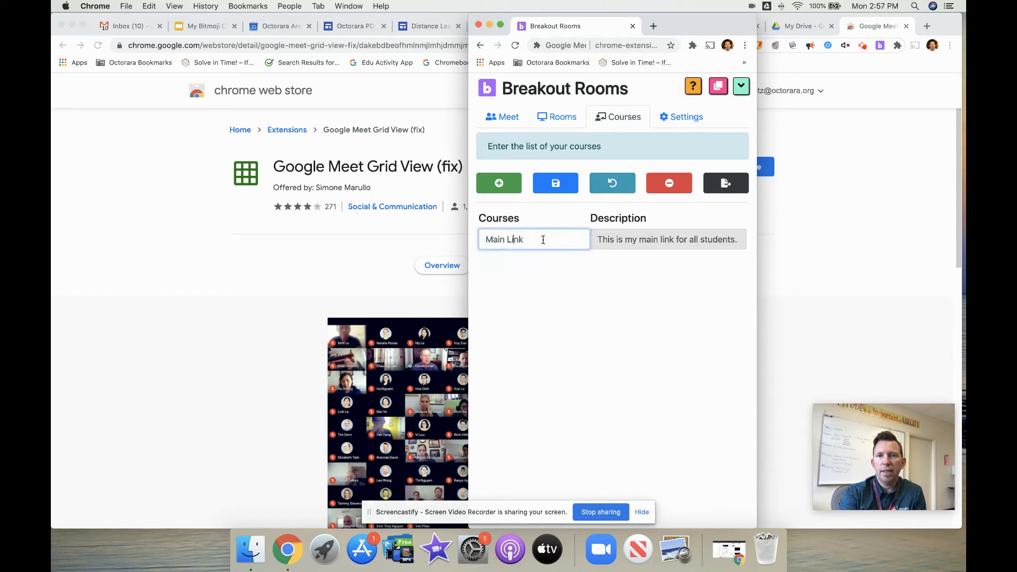
pyautogui.moveTo(538, 241); pyautogui.dragTo(517, 239)
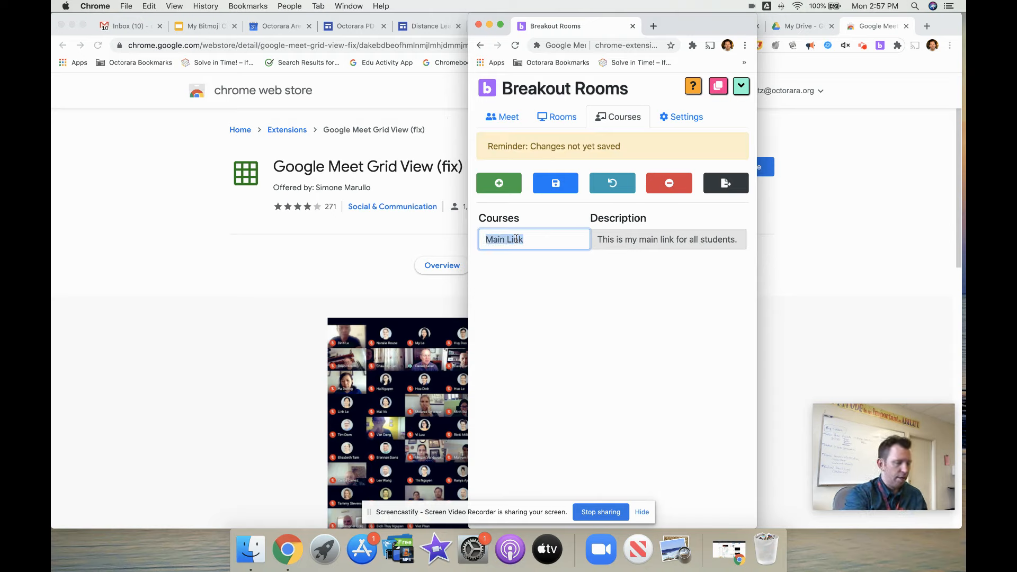
pyautogui.write('Room')
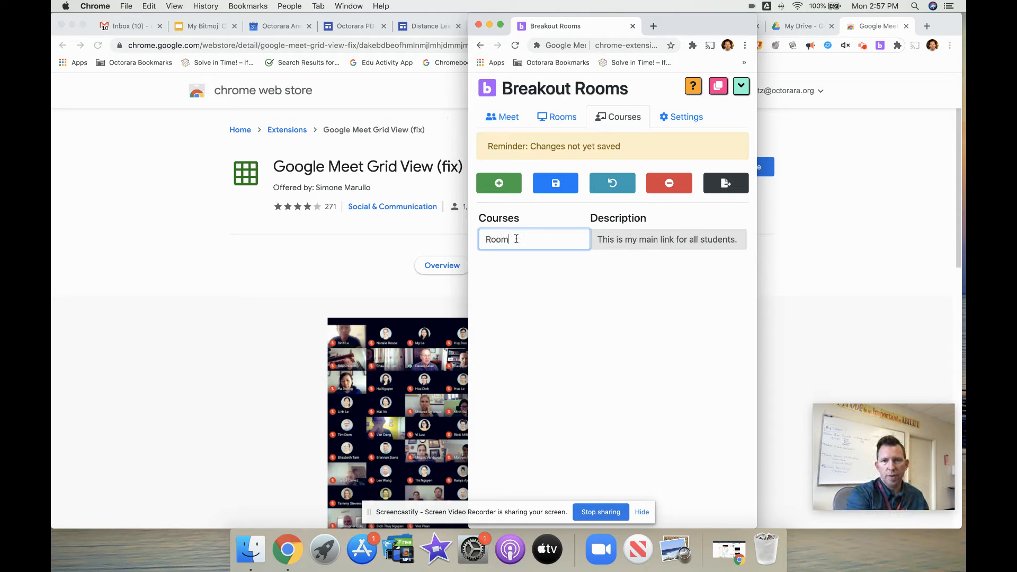
pyautogui.write(' 246')
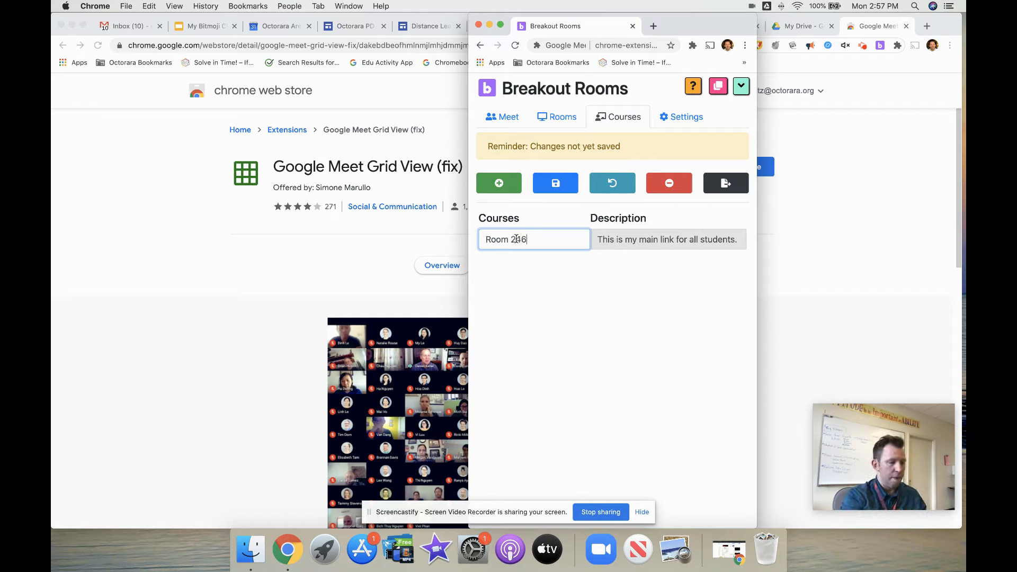
pyautogui.press('BackSpace')
pyautogui.write('8')
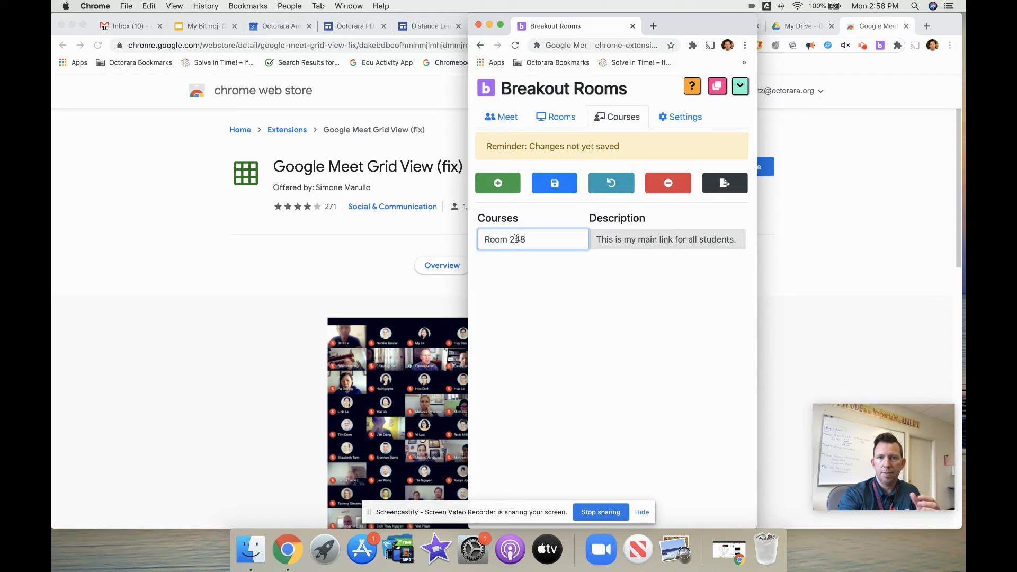
# - Replace the course name Room 248 with "Main Link"
pyautogui.hotkey('alt', 'shift', 'Left')
pyautogui.hotkey('alt', 'shift', 'Left')
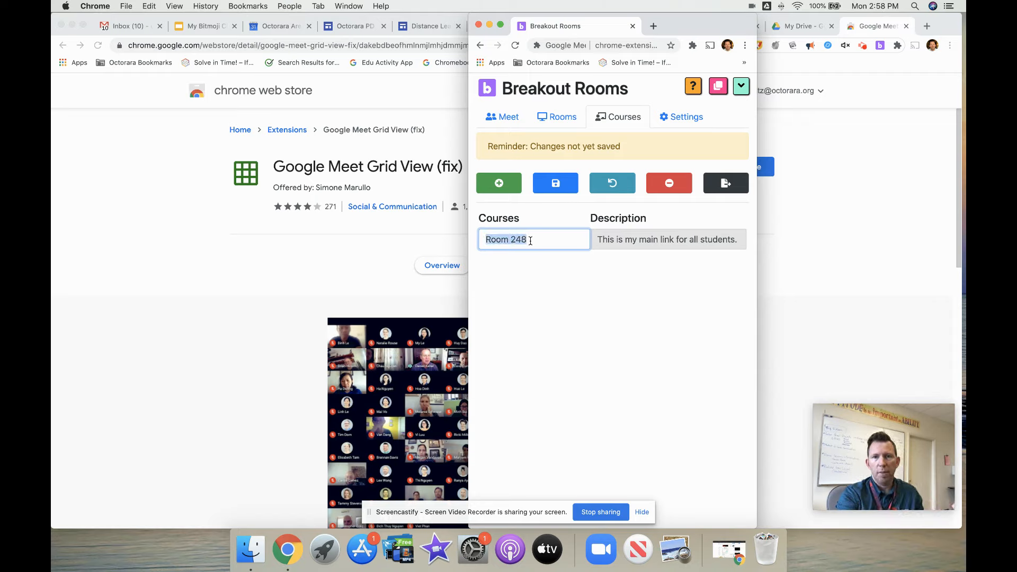
pyautogui.write('Main Link')
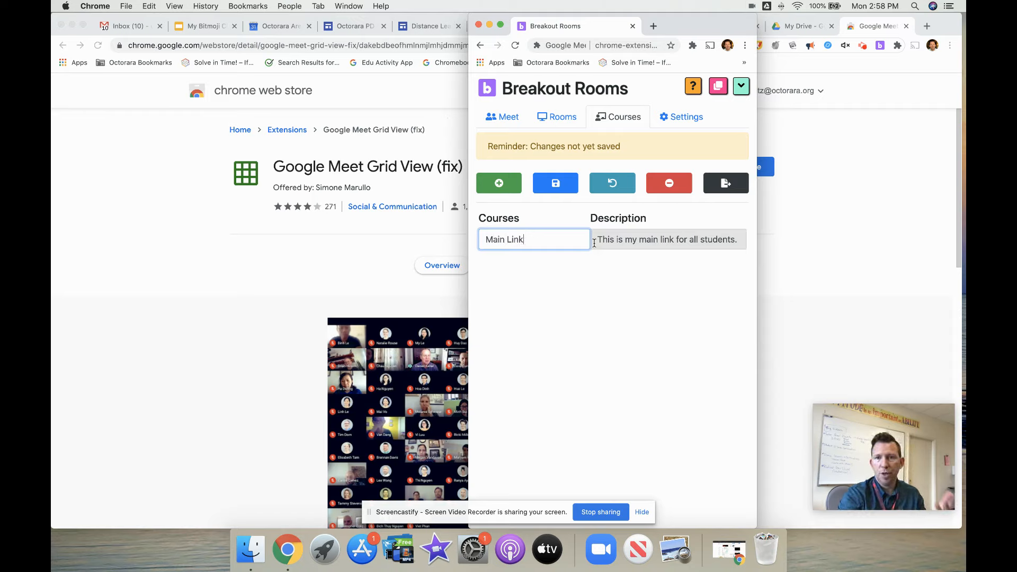
# - Extend the Main Link course description so it ends with "for all students to begin our class." and save the course list
pyautogui.click(646, 241)
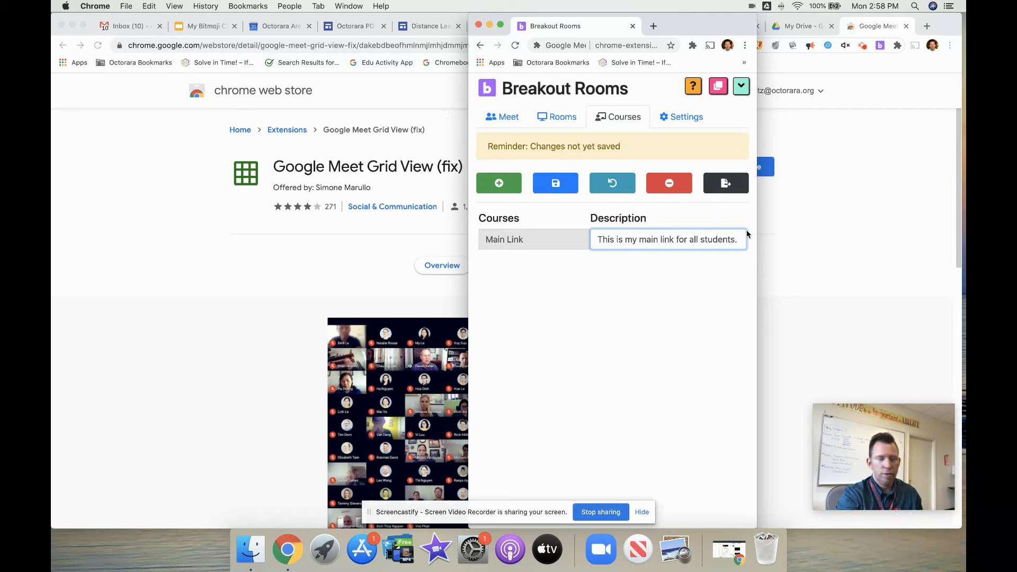
pyautogui.write('to be')
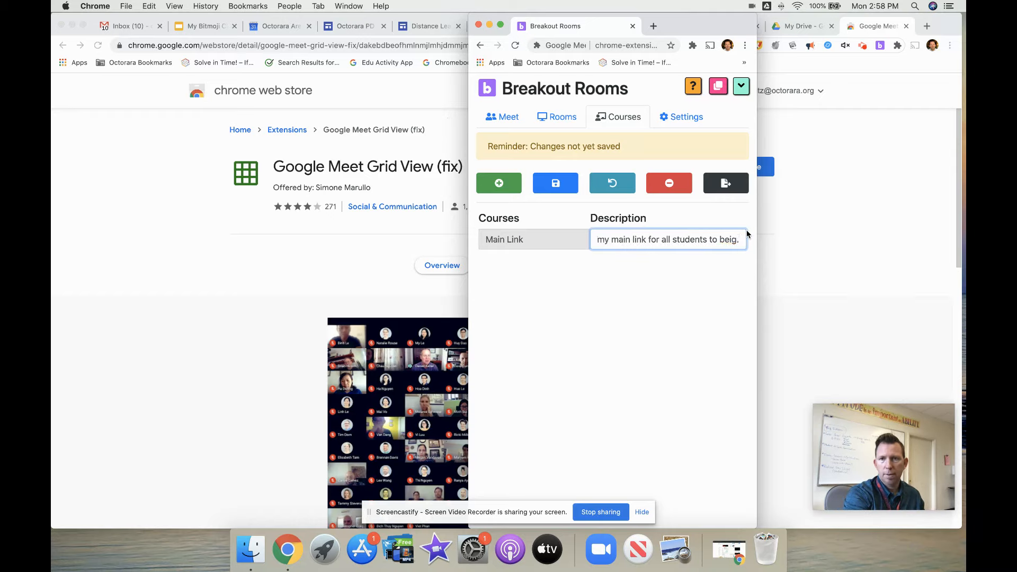
pyautogui.write('gin our classs')
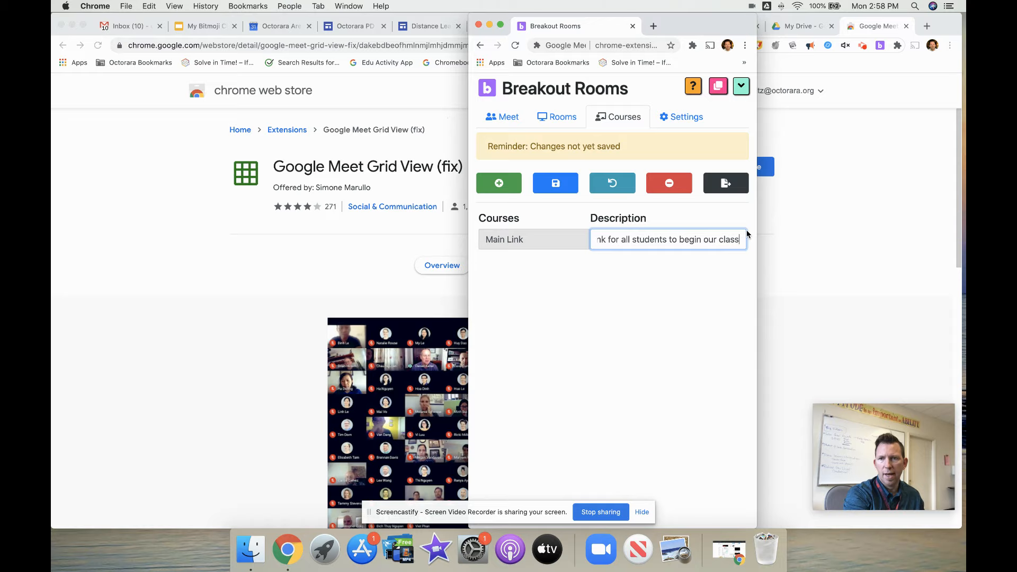
pyautogui.press('BackSpace')
pyautogui.write('.')
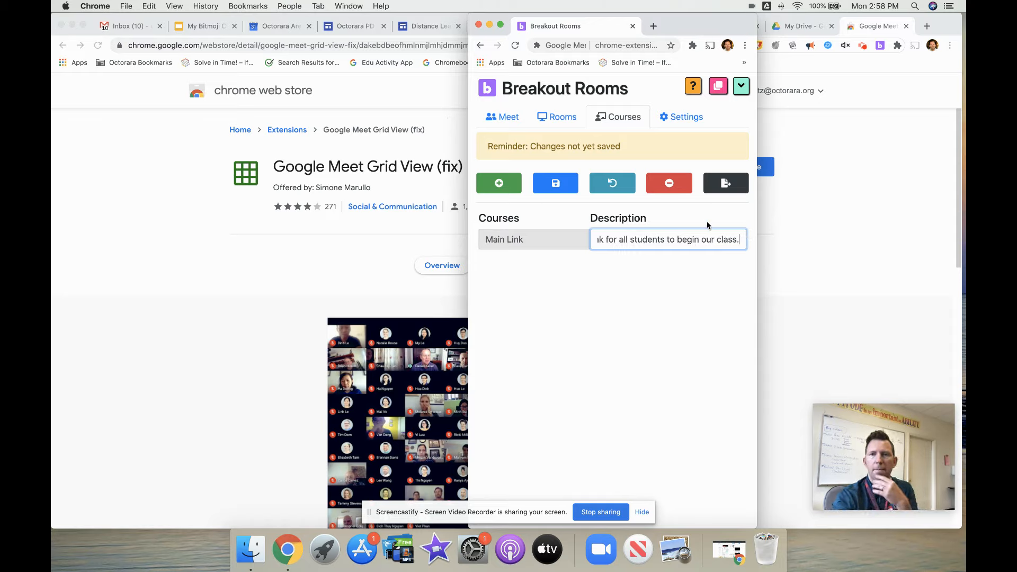
pyautogui.click(561, 188)
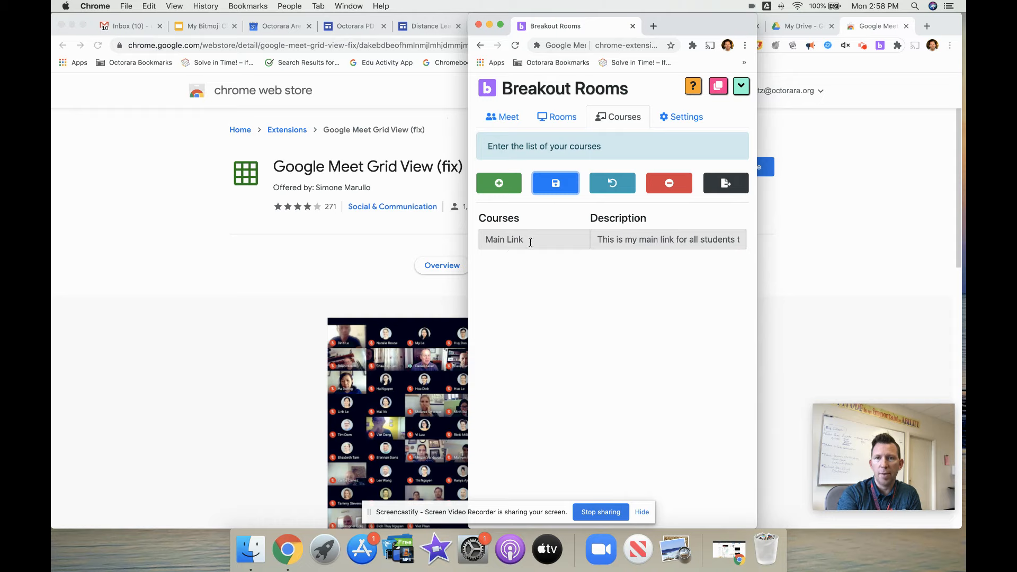
pyautogui.click(551, 184)
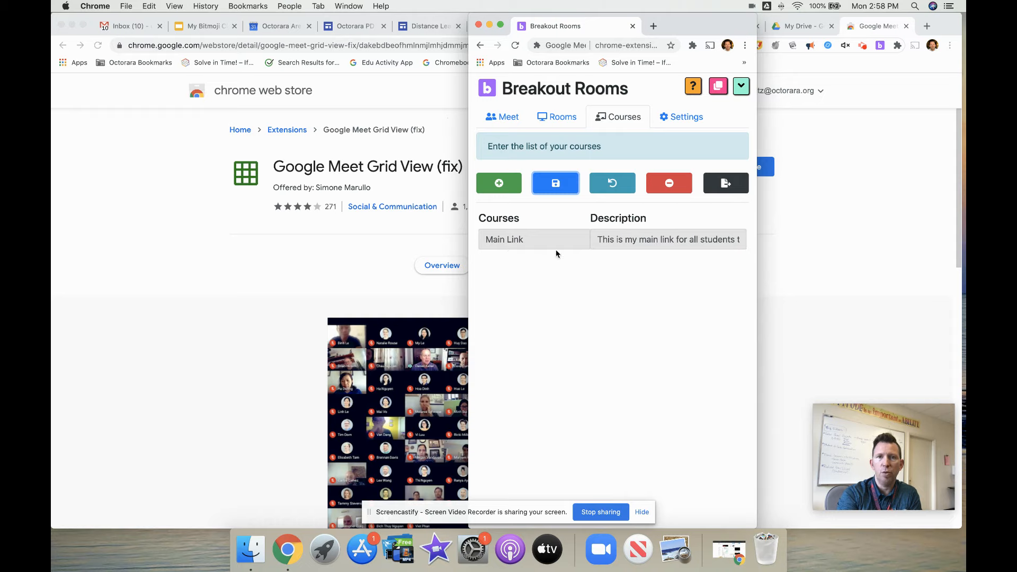
# - Show the list of rooms and select Main Link as the course whose rooms are set up
pyautogui.click(563, 120)
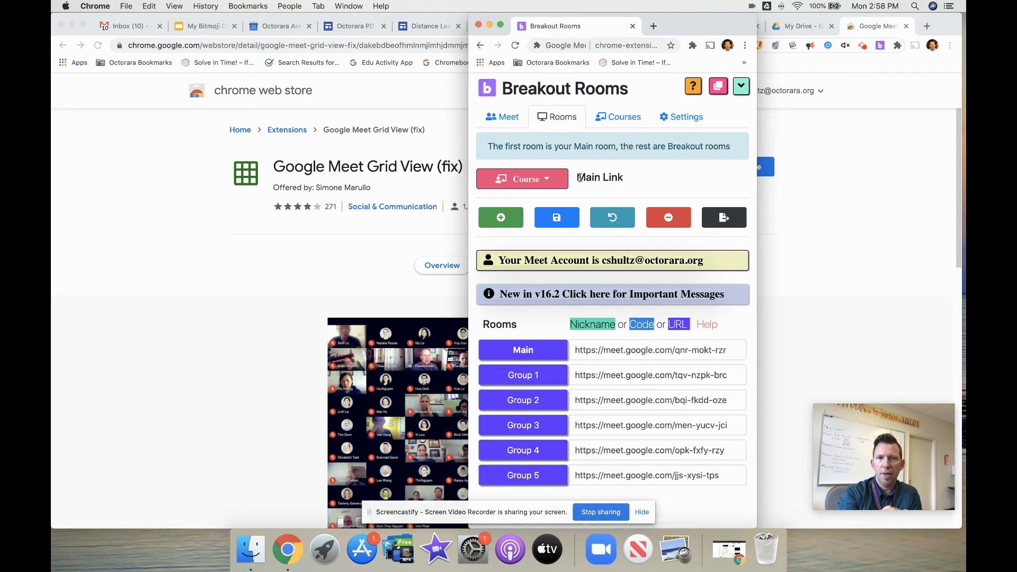
pyautogui.click(548, 181)
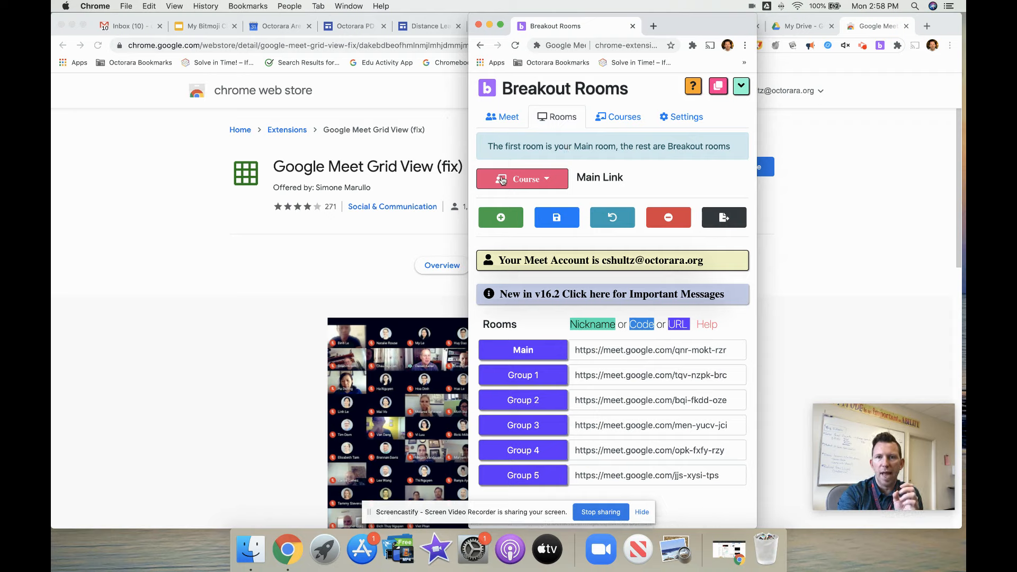
pyautogui.click(548, 181)
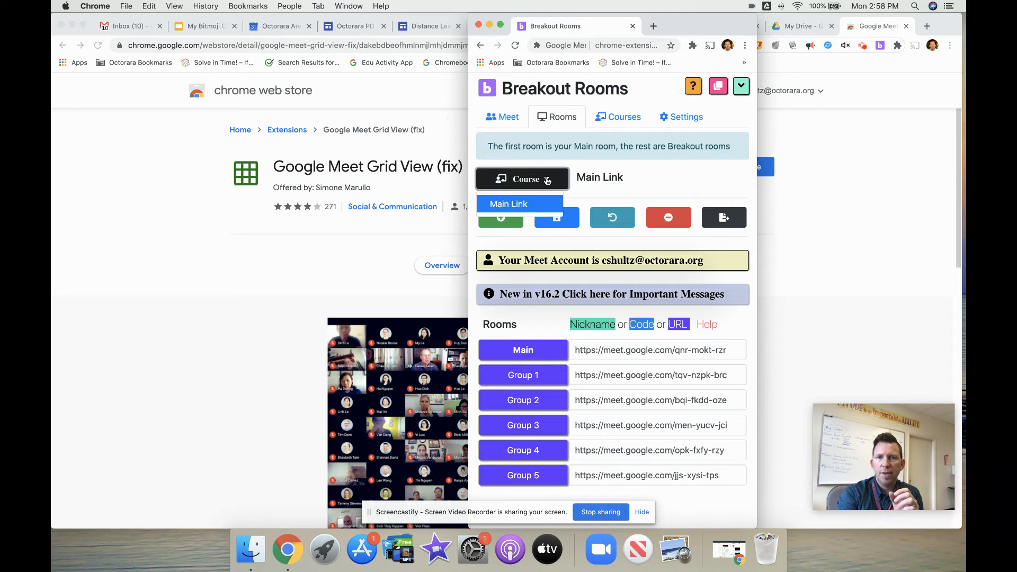
pyautogui.click(523, 205)
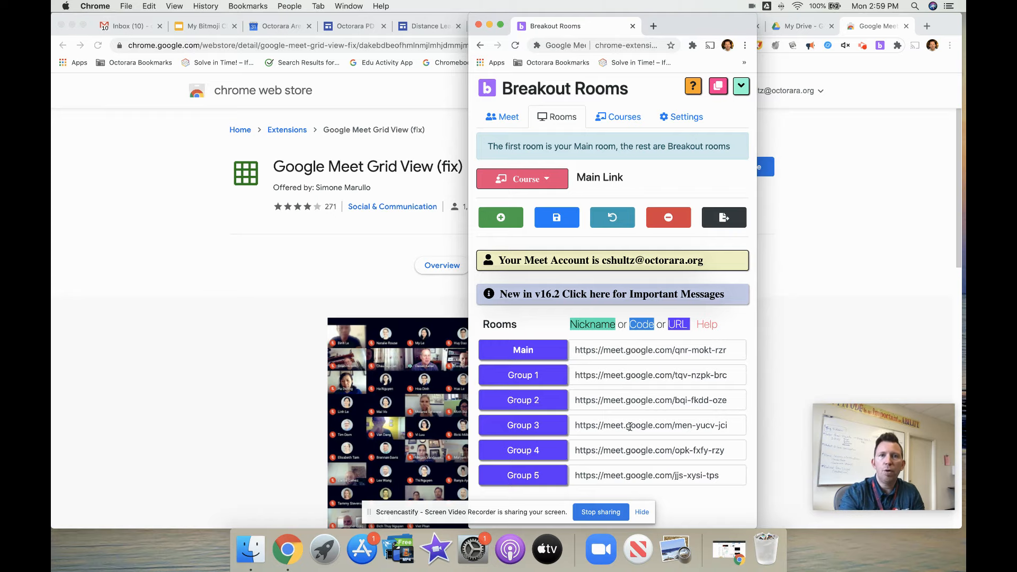
# - Switch to Google Calendar and copy the conference link of Monday's Group 1 event
pyautogui.click(278, 26)
pyautogui.click(278, 26)
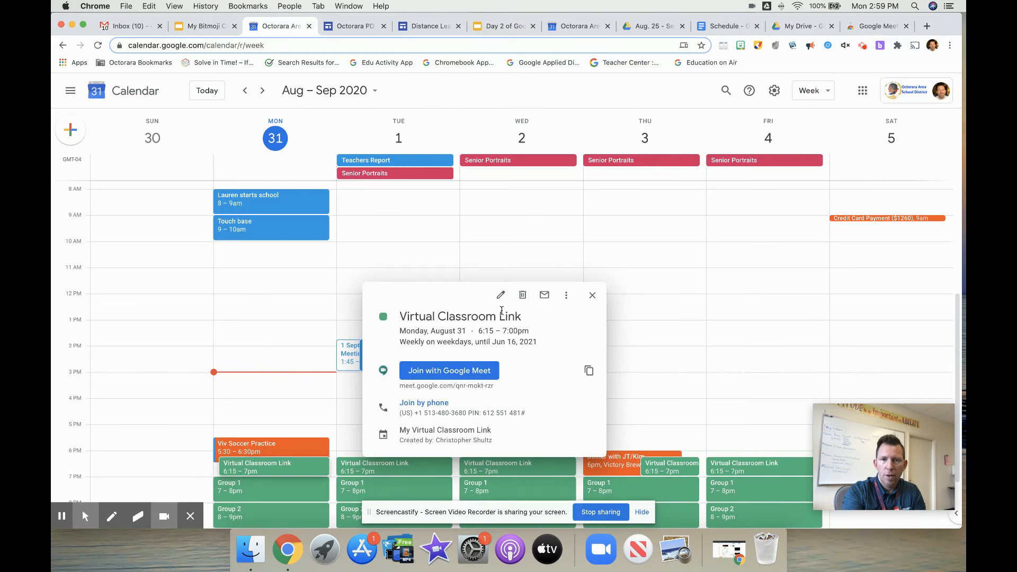
pyautogui.click(249, 487)
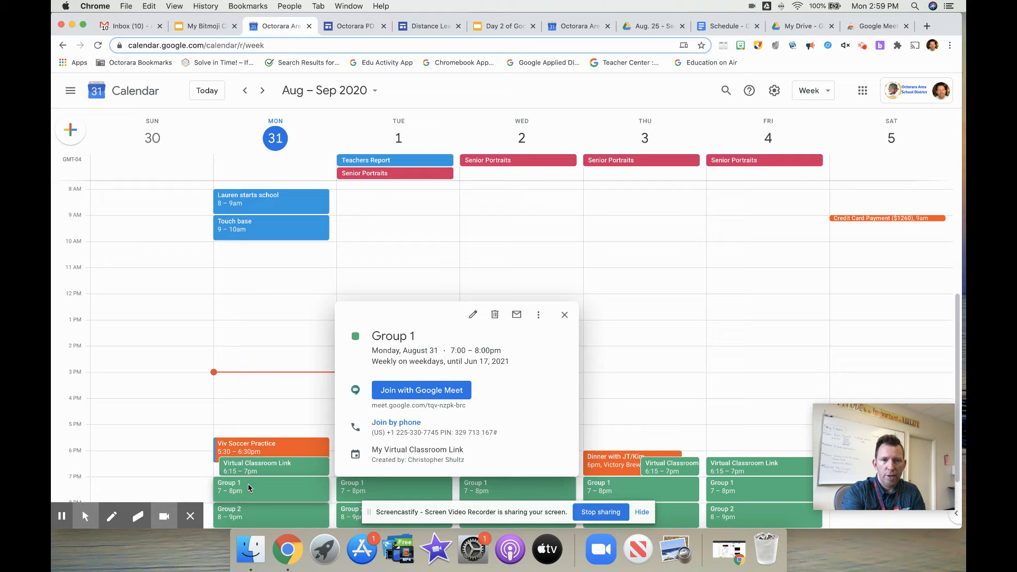
pyautogui.moveTo(561, 391)
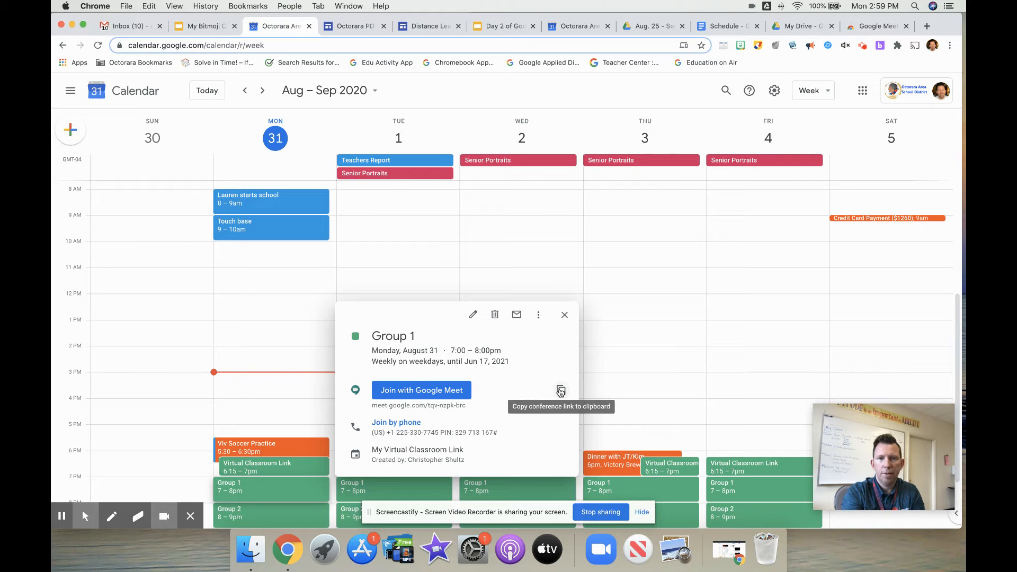
pyautogui.click(561, 390)
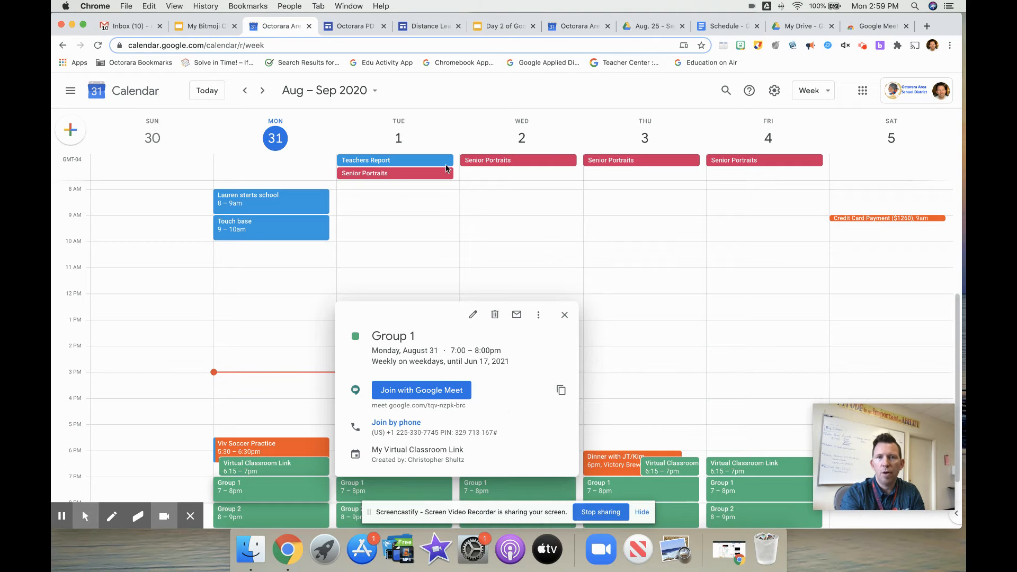
# - Return to the Breakout Rooms window and replace the Group 1 room URL with the copied Meet link
pyautogui.click(72, 25)
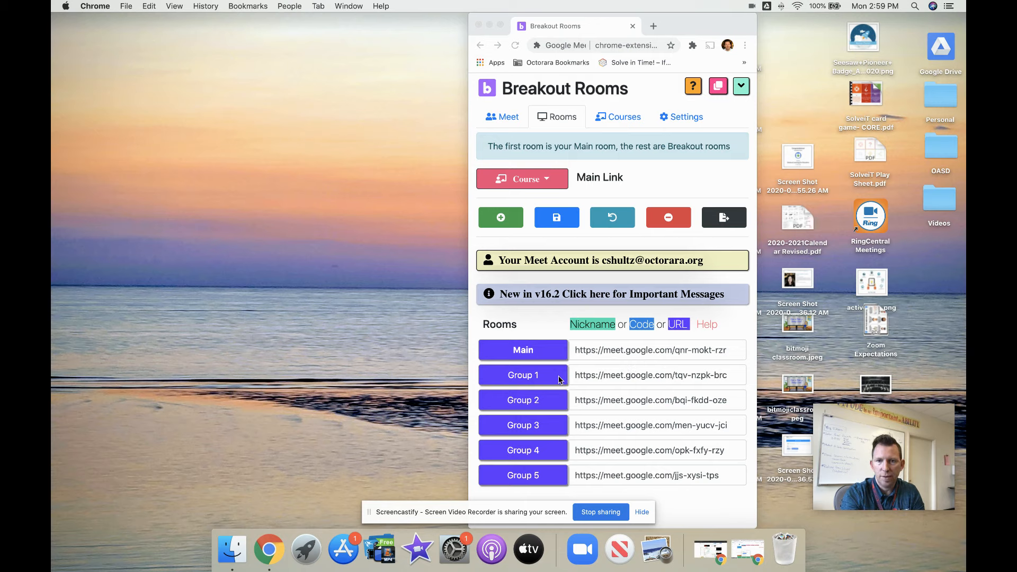
pyautogui.click(672, 373)
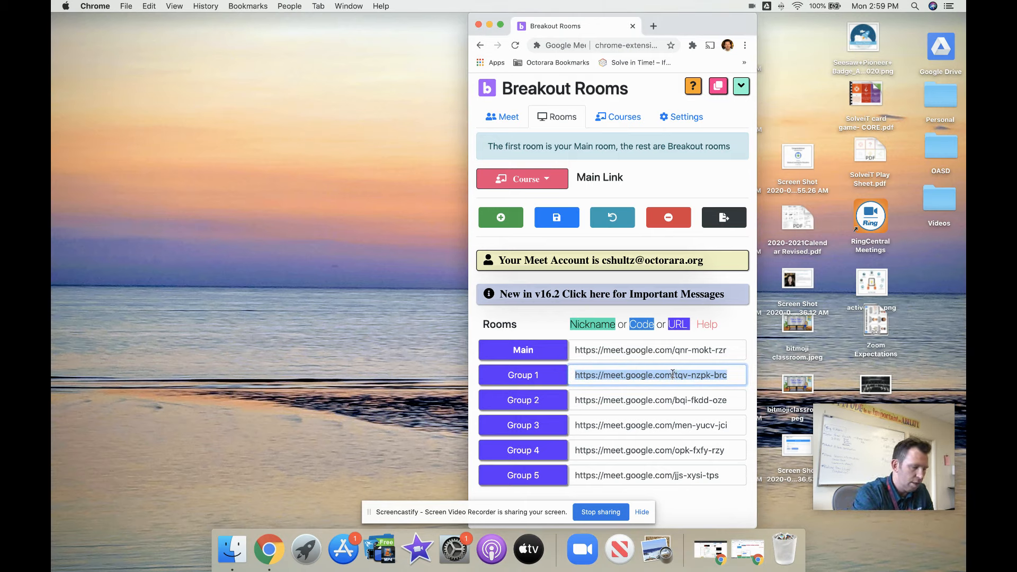
pyautogui.press('super+v')
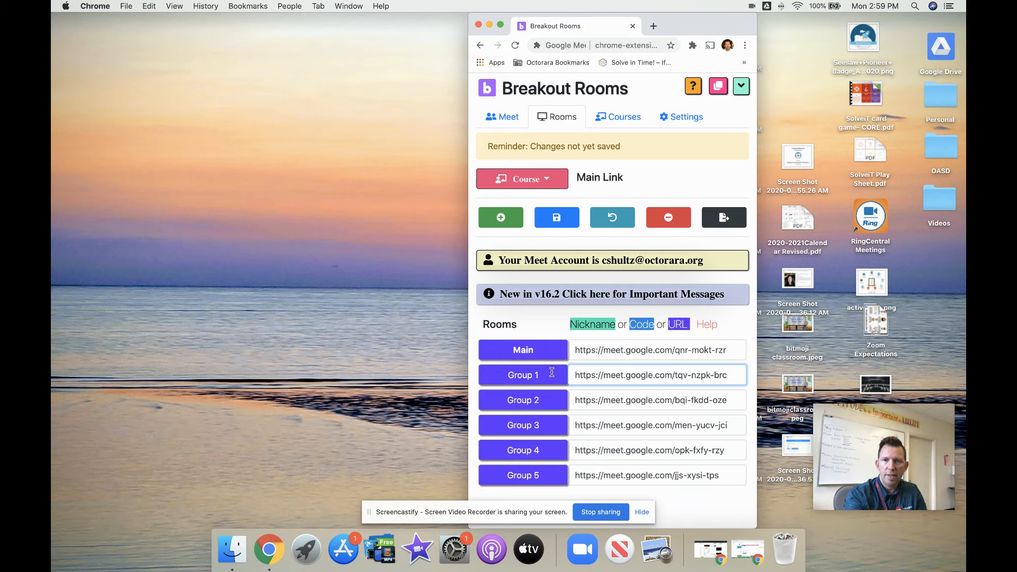
# - Save the Main Link room links and expand the course choice among the Meet controls
pyautogui.click(560, 221)
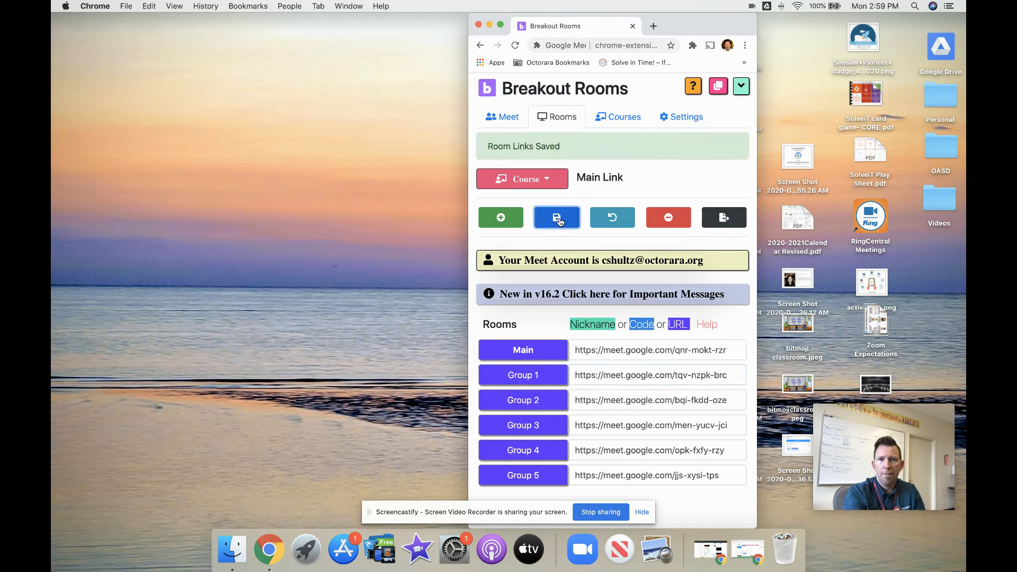
pyautogui.click(506, 118)
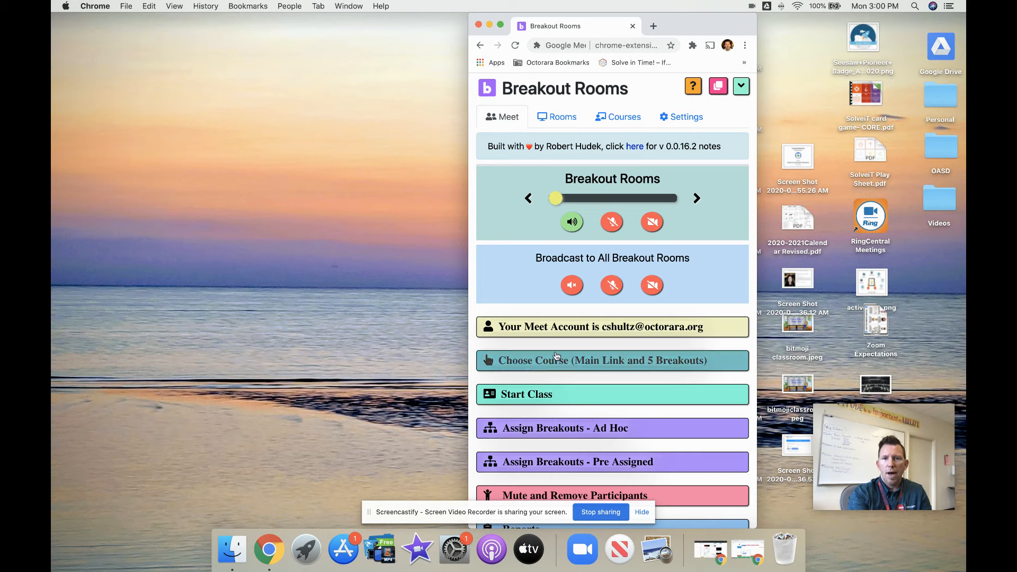
pyautogui.scroll(-1, 540, 390)
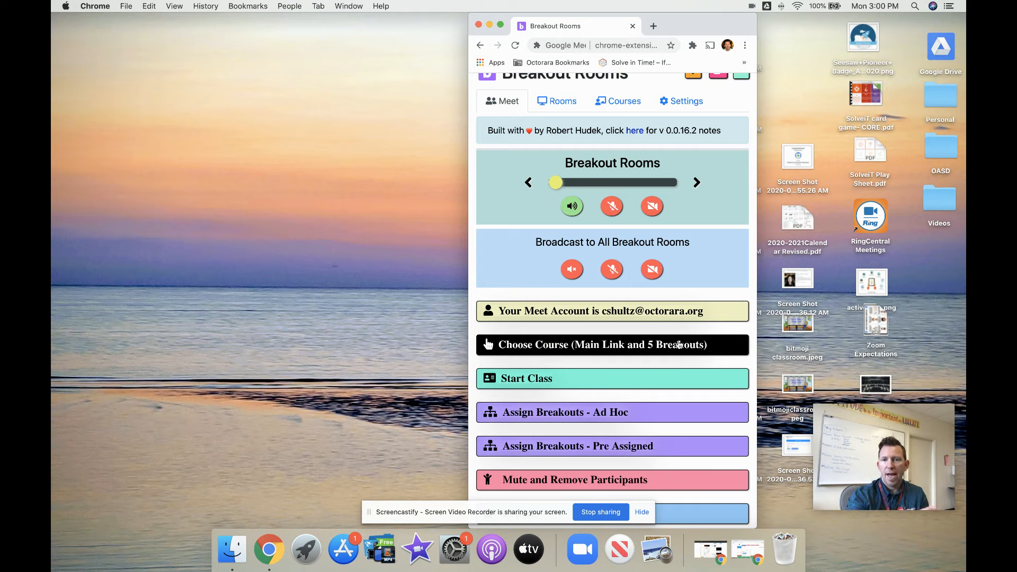
pyautogui.click(652, 348)
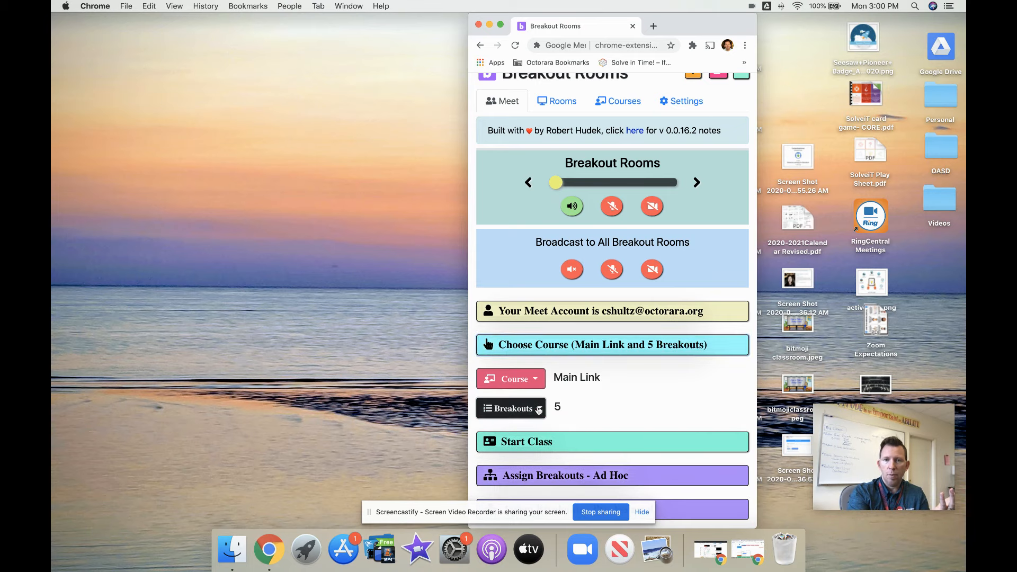
# - Try 2 and 3 as the number of breakouts for the Main Link course
pyautogui.click(539, 410)
pyautogui.scroll(-2, 518, 422)
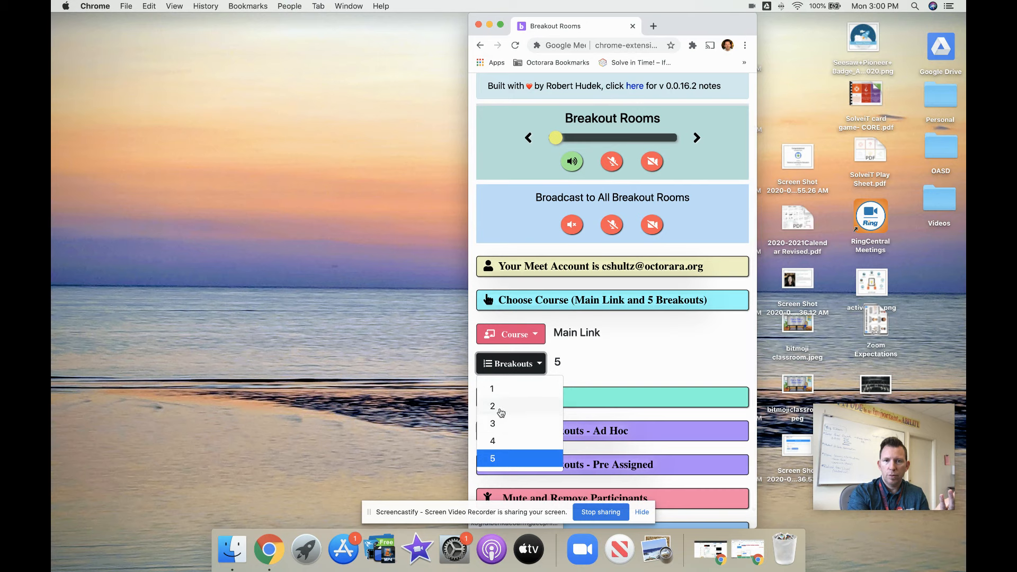
pyautogui.click(501, 406)
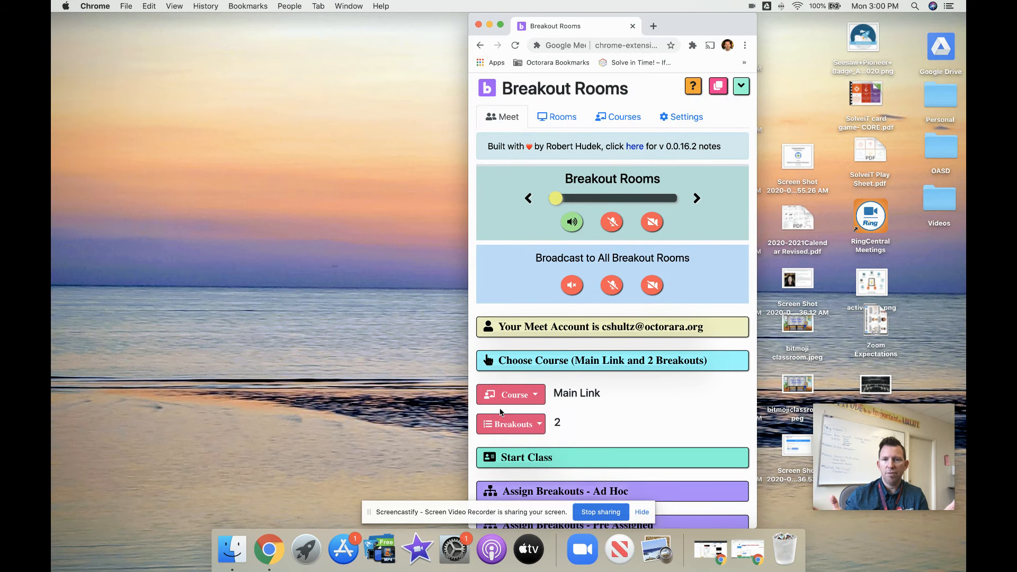
pyautogui.click(539, 425)
pyautogui.click(508, 366)
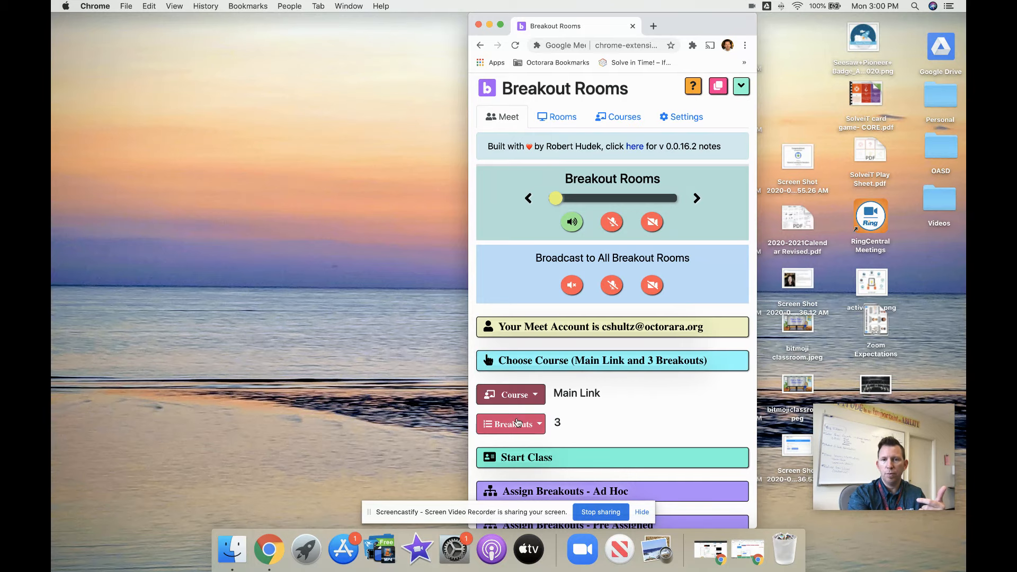
# - Set the number of breakouts for the Main Link course to 4
pyautogui.click(537, 424)
pyautogui.click(506, 388)
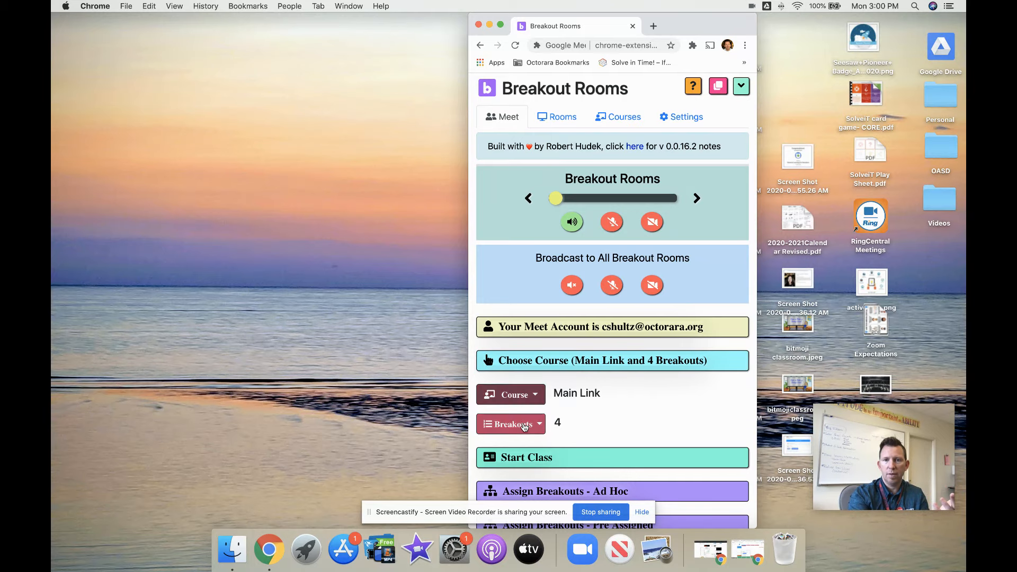
# - Expand the ad hoc breakout assignment section and read how students are grouped, excluded and assigned to rooms
pyautogui.scroll(-3, 600, 391)
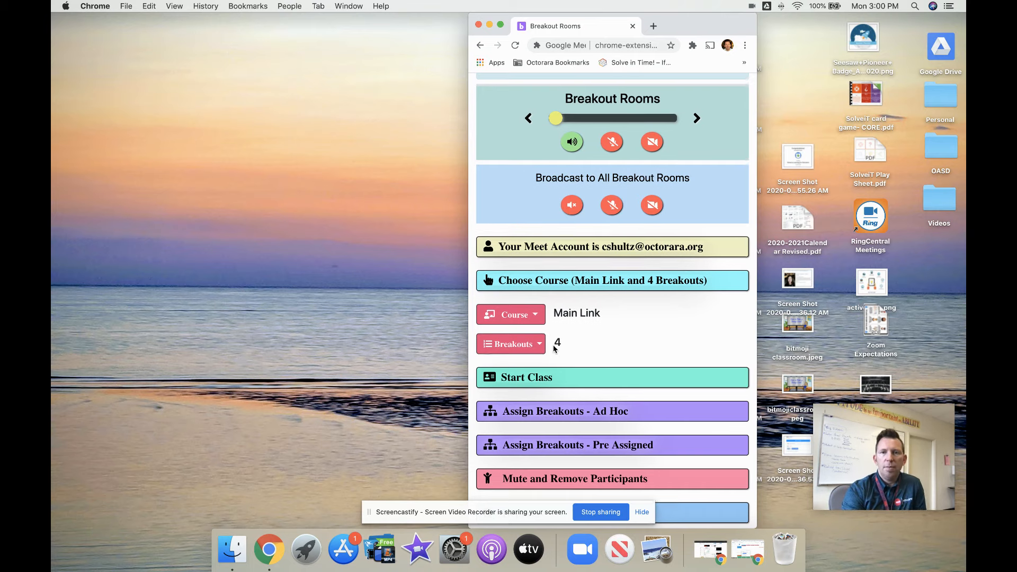
pyautogui.click(553, 415)
pyautogui.scroll(-5, 593, 442)
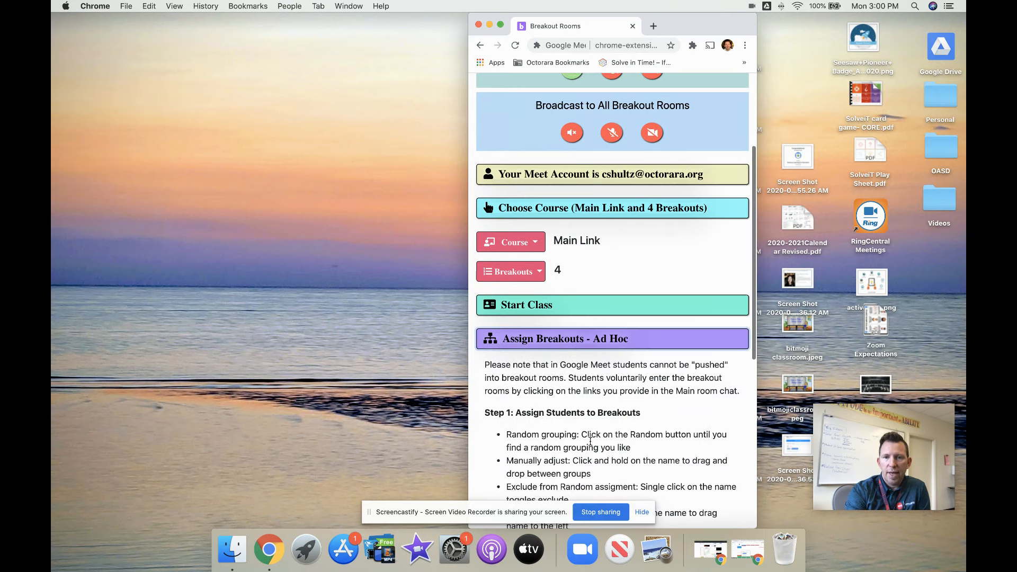
pyautogui.scroll(-5, 592, 444)
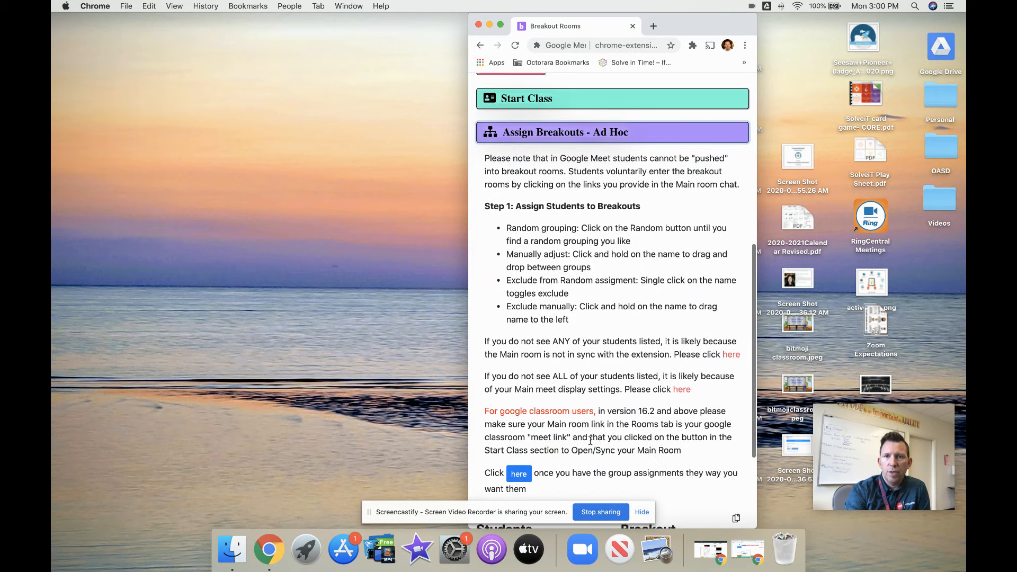
pyautogui.scroll(-1, 592, 444)
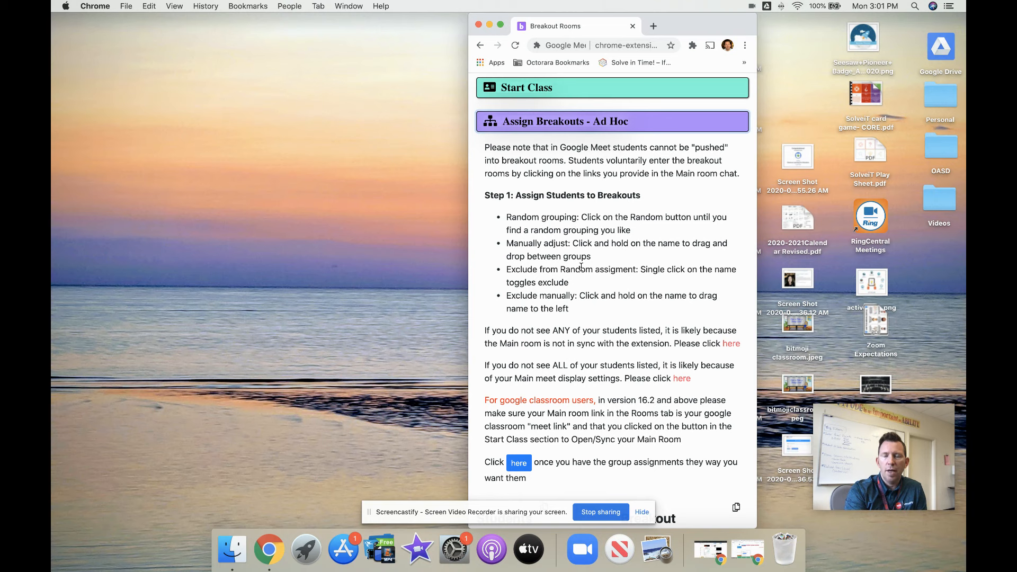
pyautogui.scroll(-3, 582, 266)
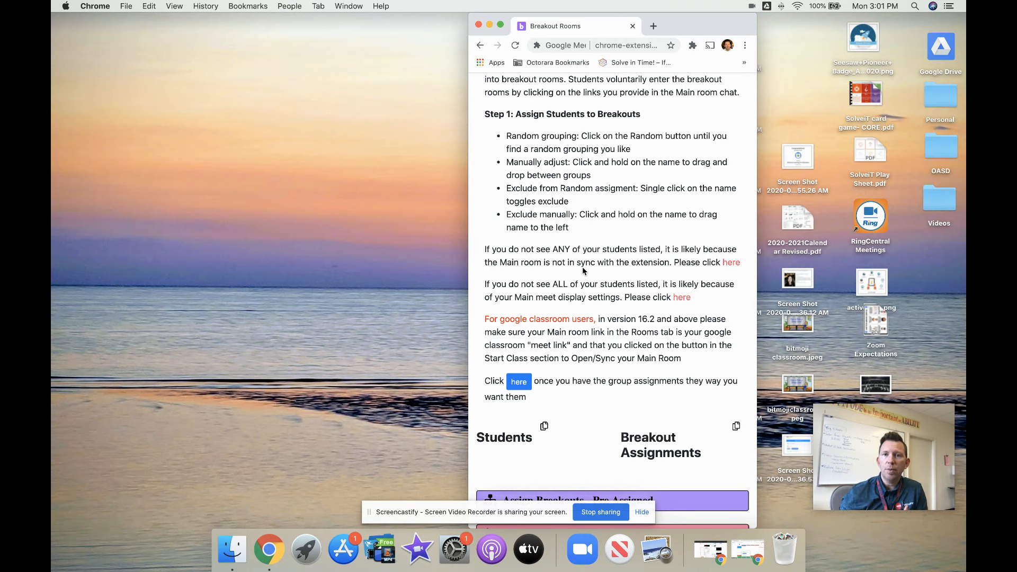
pyautogui.scroll(-2, 636, 225)
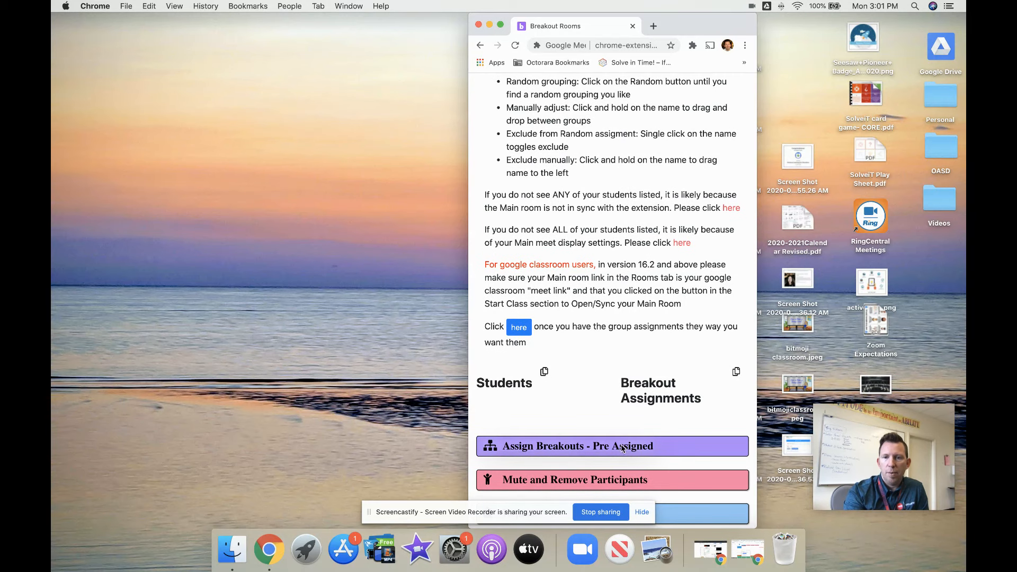
# - Hide the screen-sharing notice and expand the pre-assigned breakouts section
pyautogui.click(643, 512)
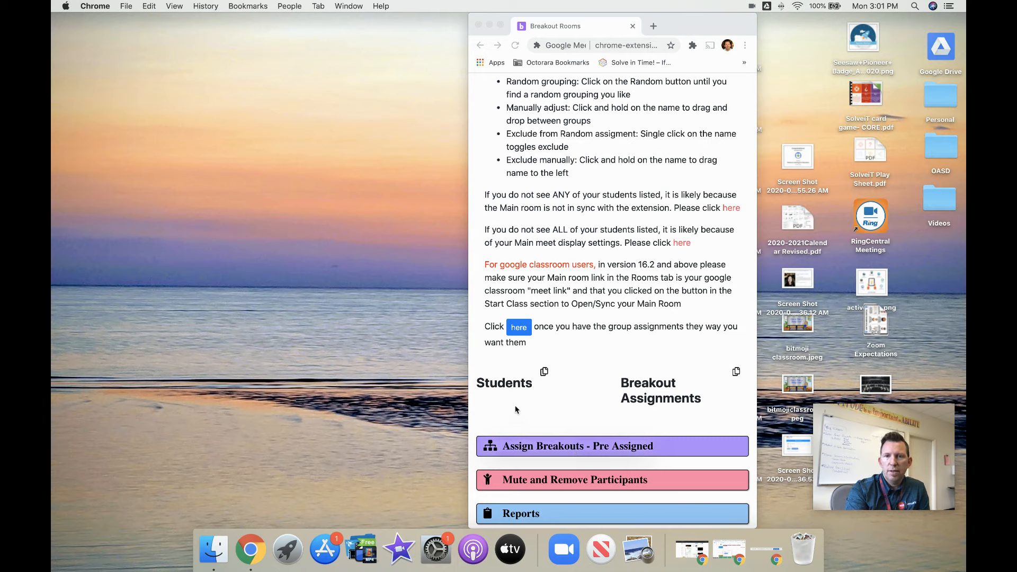
pyautogui.click(555, 449)
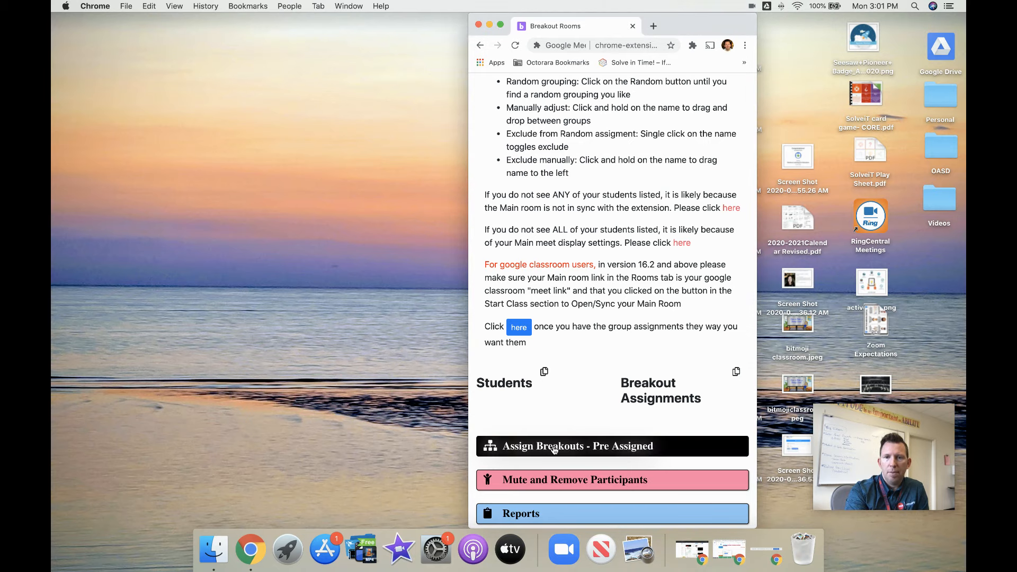
# - Copy the breakout room links to the clipboard from the pre-assigned instructions
pyautogui.scroll(-5, 556, 442)
pyautogui.scroll(-3, 559, 439)
pyautogui.click(519, 341)
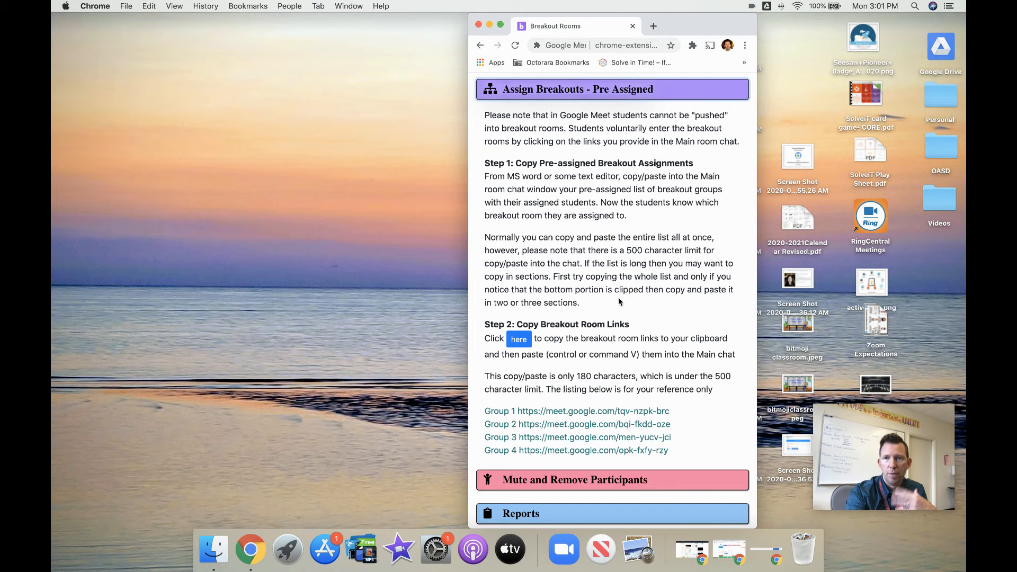
# - Show the Start Class options and open and sync both the main room and the breakout rooms
pyautogui.scroll(10, 619, 302)
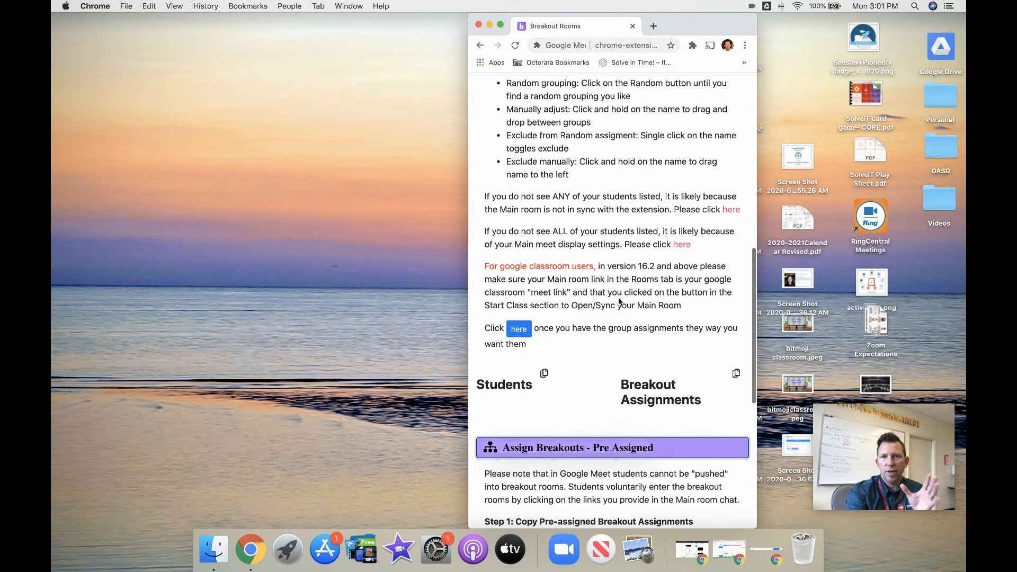
pyautogui.scroll(12, 619, 299)
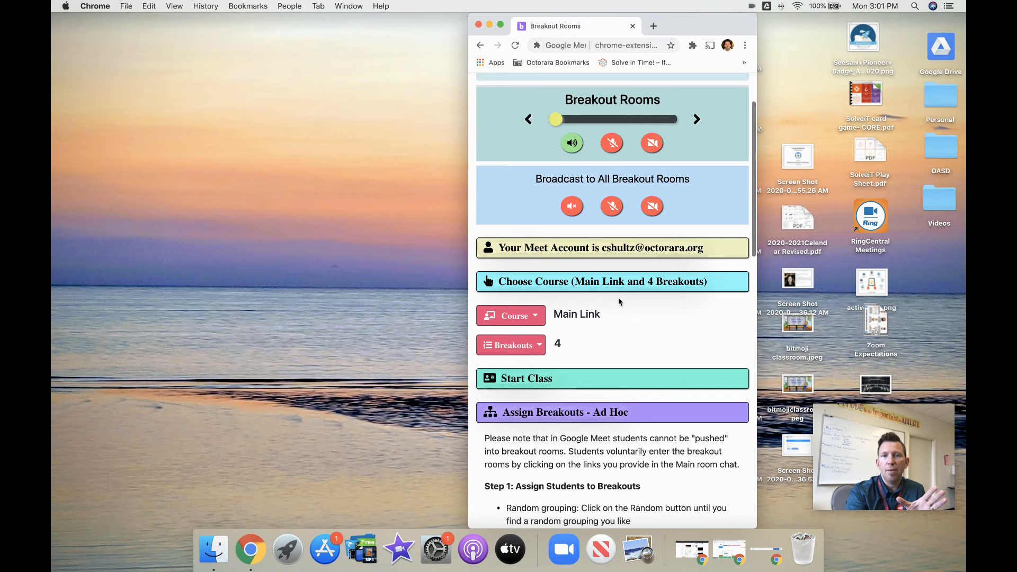
pyautogui.click(530, 381)
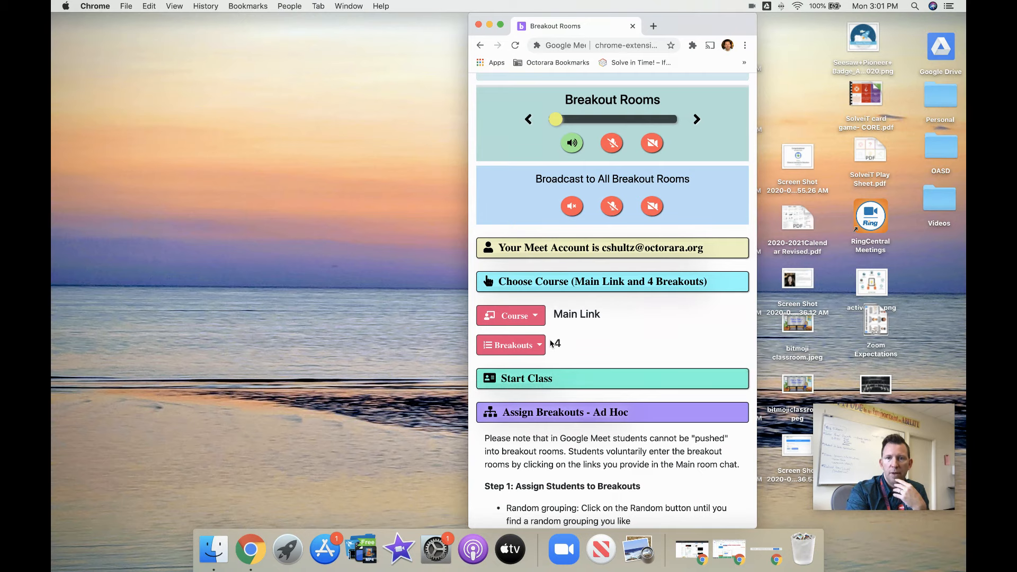
pyautogui.click(542, 378)
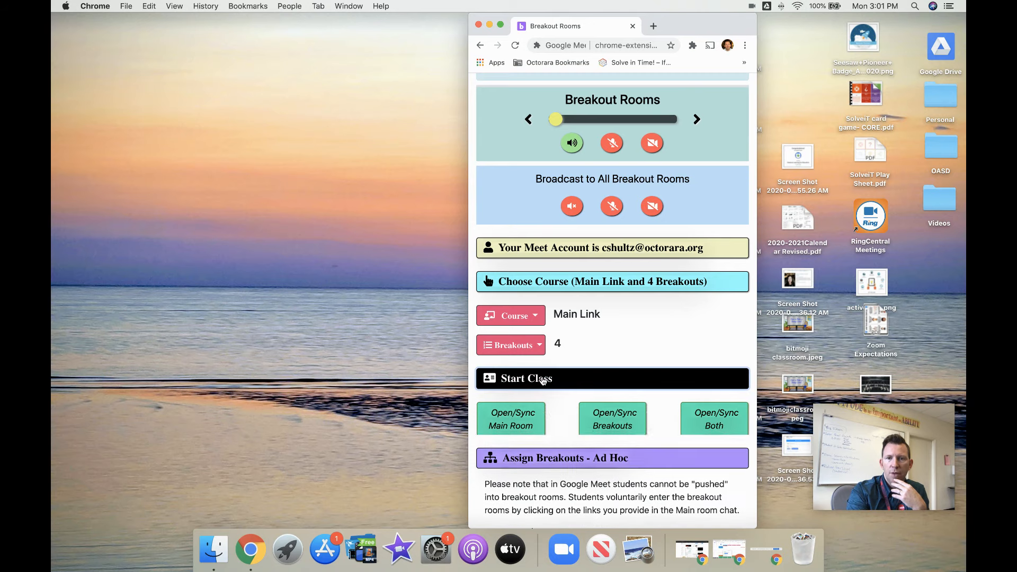
pyautogui.click(510, 421)
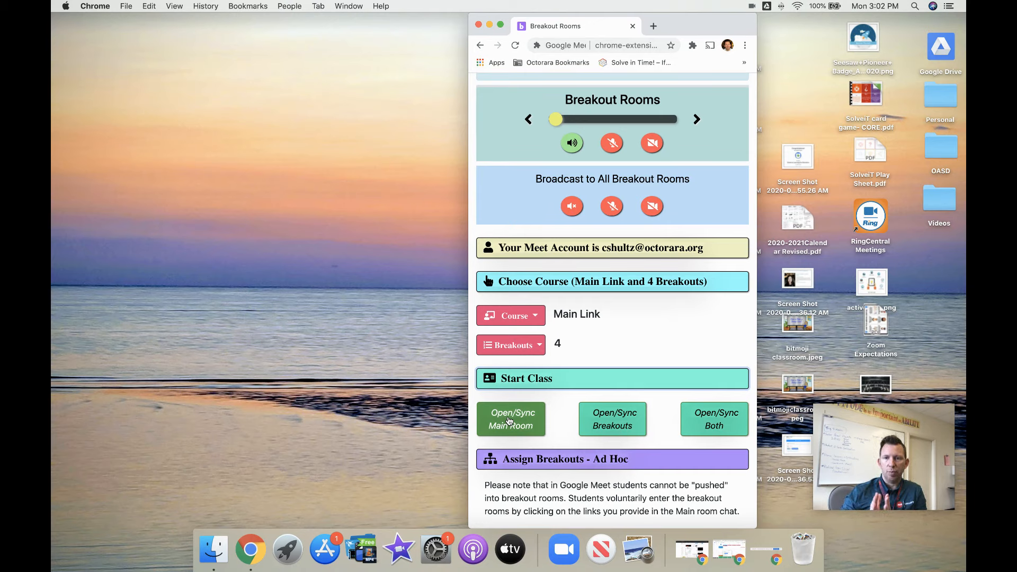
pyautogui.click(715, 421)
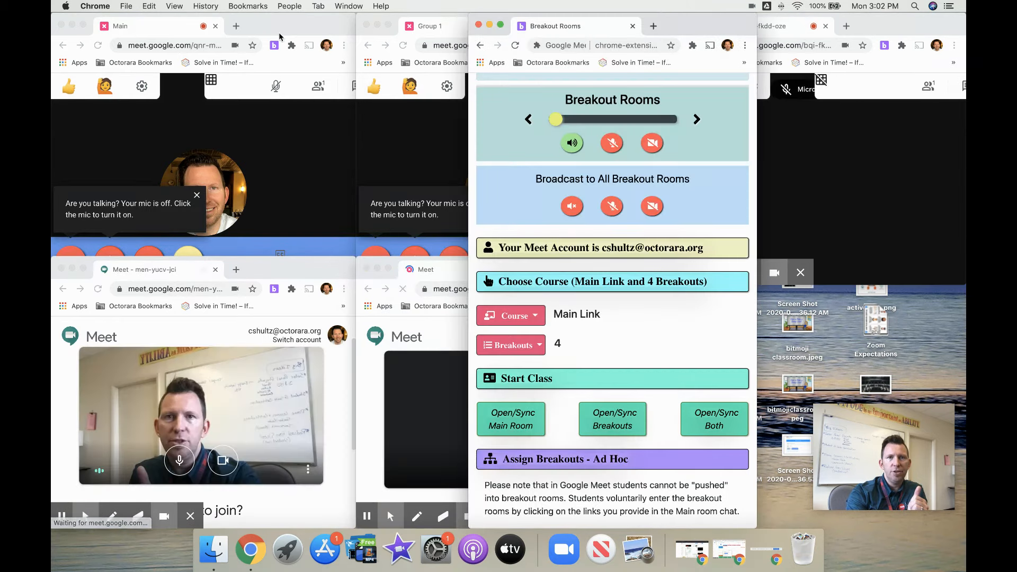
# - Move the Breakout Rooms window off the Group 1 and Group 4 Meet windows, over the Group 2 window
pyautogui.moveTo(663, 41); pyautogui.dragTo(897, 308)
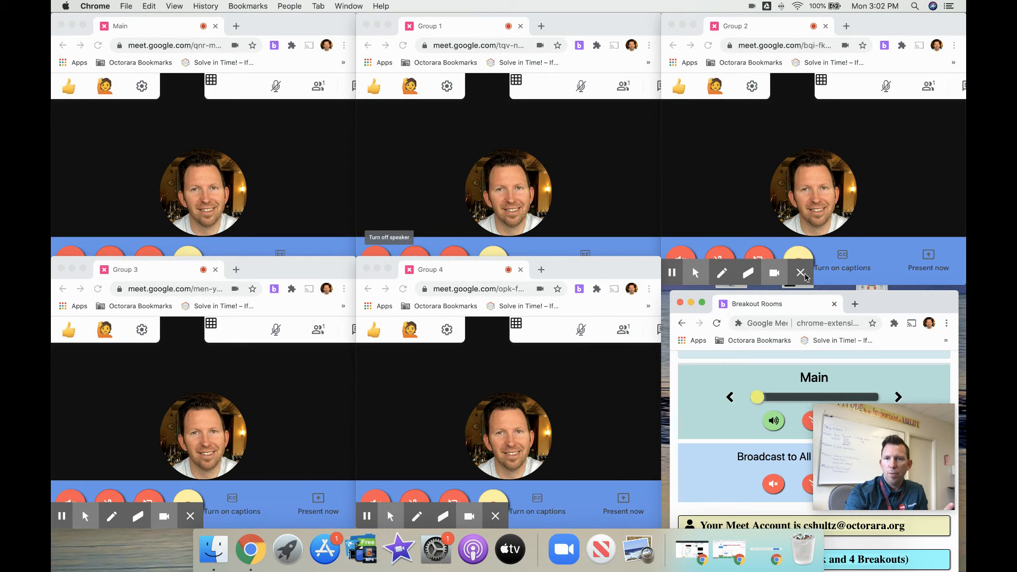
pyautogui.moveTo(881, 305); pyautogui.dragTo(874, 21)
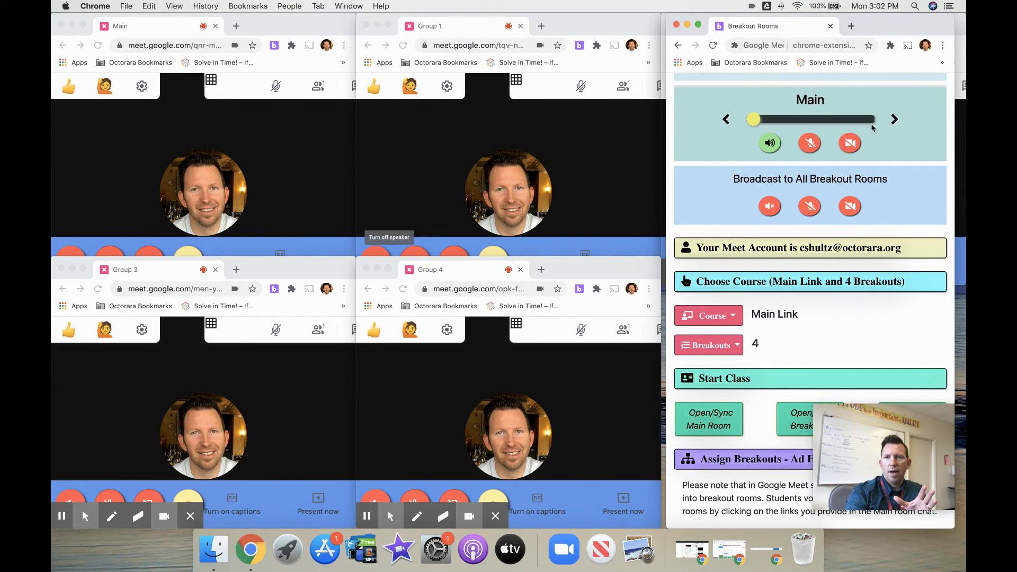
# - Switch the active room to Group 1 and return to Main
pyautogui.click(894, 120)
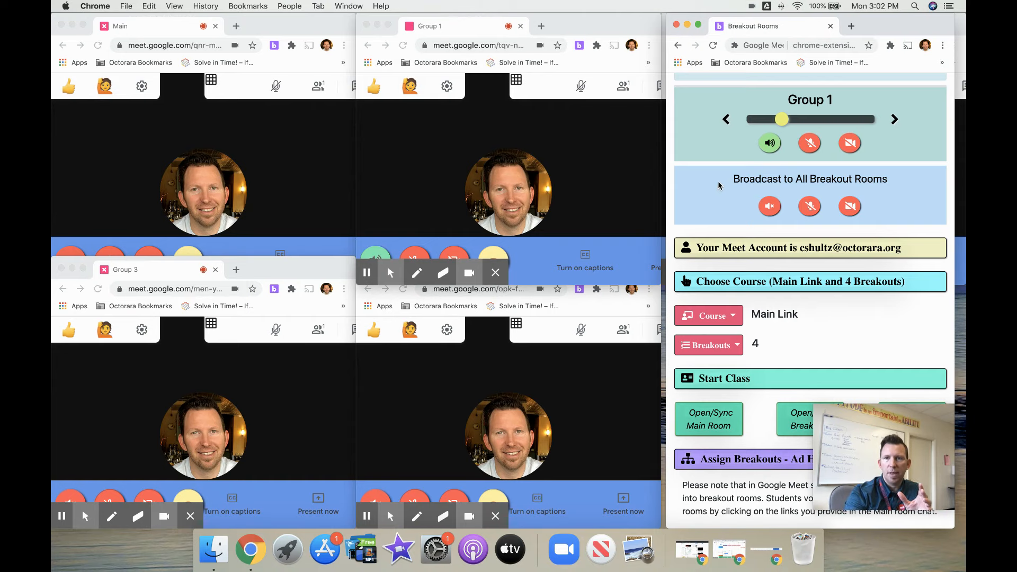
pyautogui.click(726, 120)
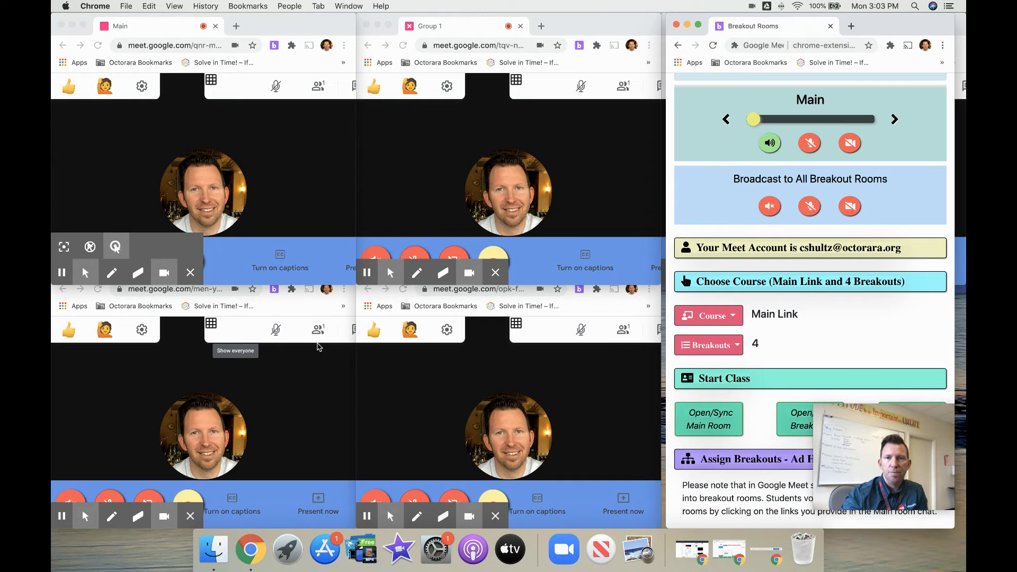
# - Lower the Breakout Rooms window partway down over Group 2, and make Group 1 the active room with camera and microphone on
pyautogui.moveTo(910, 26); pyautogui.dragTo(913, 305)
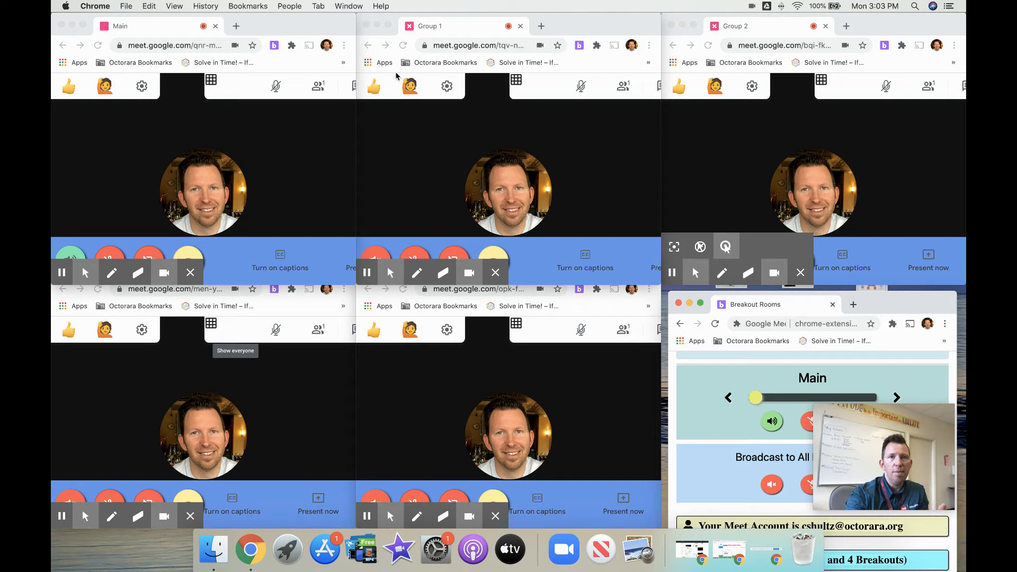
pyautogui.moveTo(883, 298); pyautogui.dragTo(871, 156)
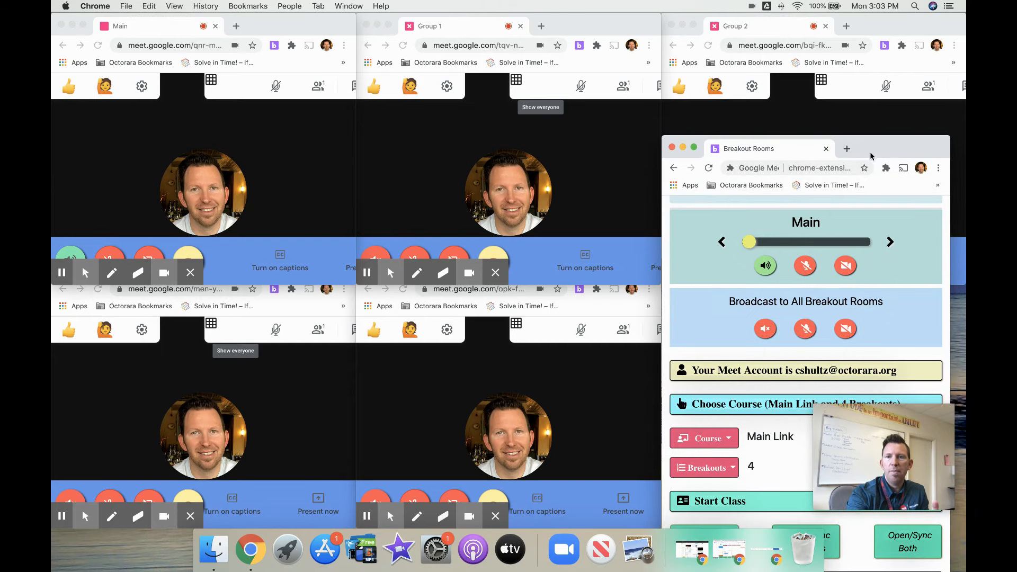
pyautogui.click(890, 242)
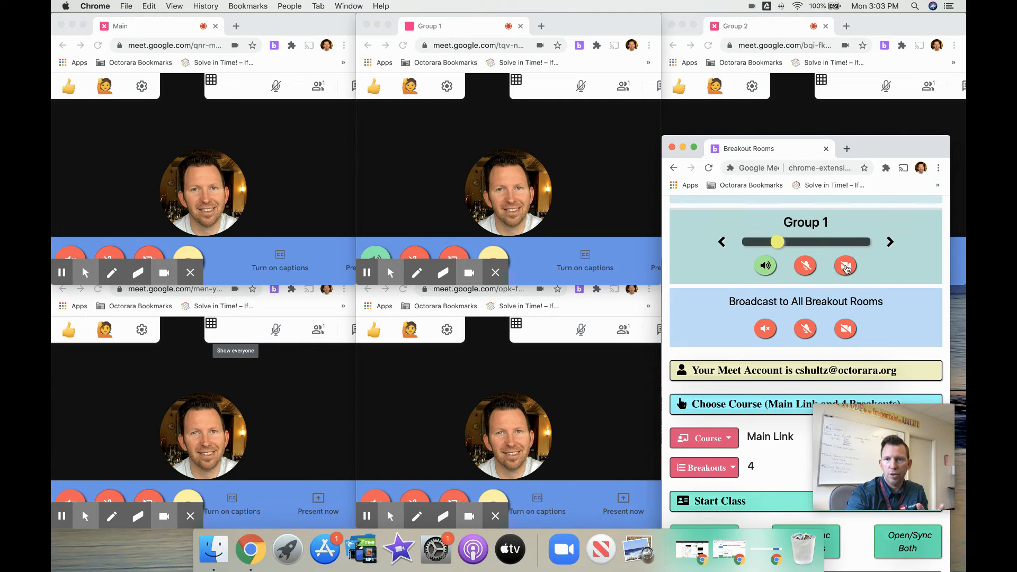
pyautogui.click(846, 267)
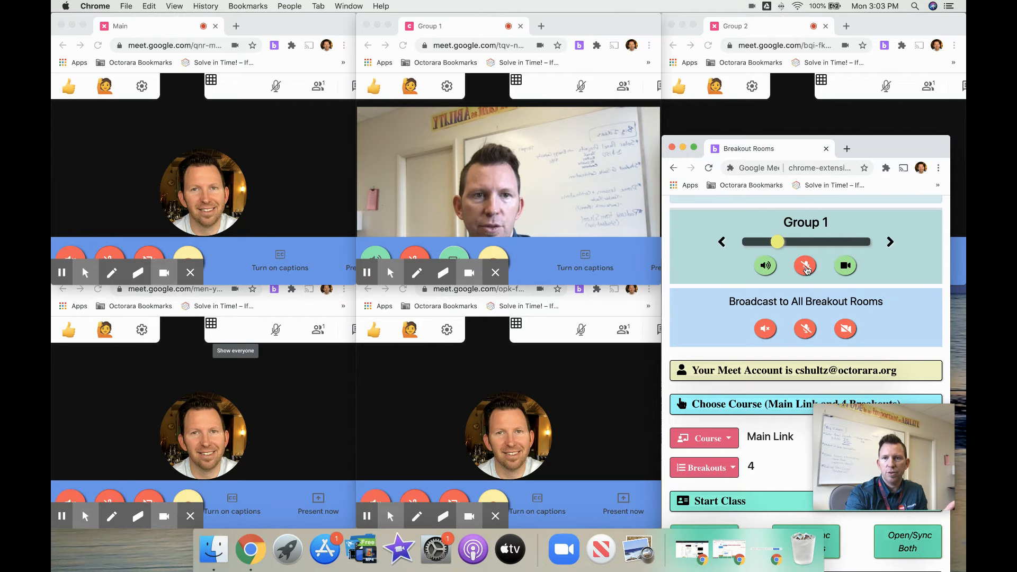
pyautogui.click(806, 266)
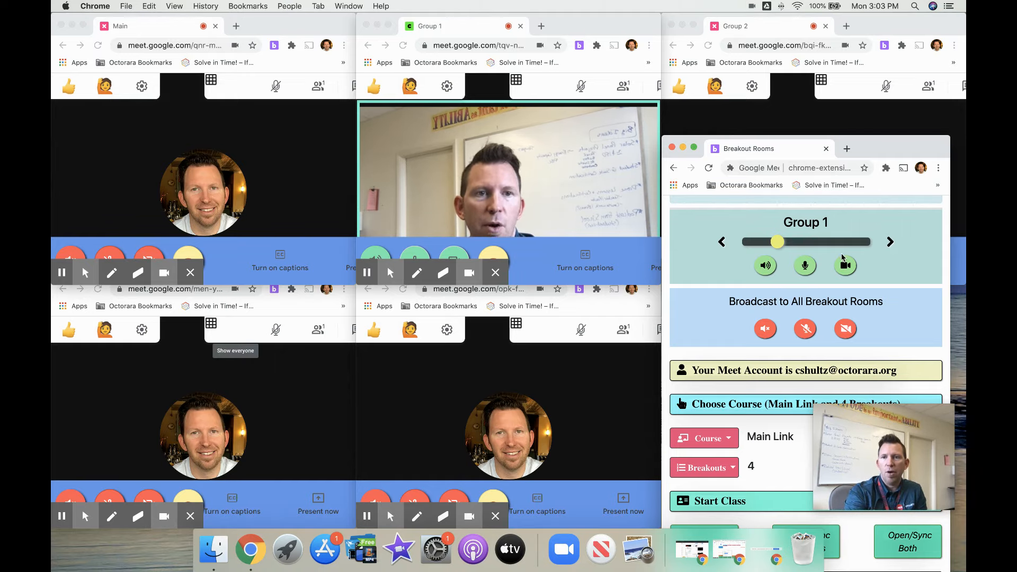
# - Make Group 2 the active room and move the Breakout Rooms window down to reveal its video, then partway back up
pyautogui.click(890, 241)
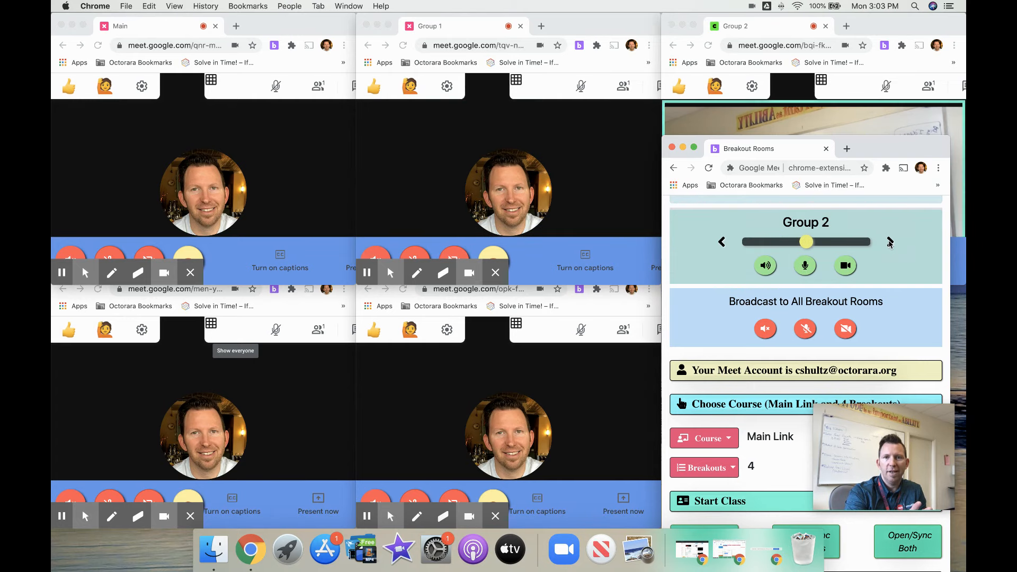
pyautogui.moveTo(875, 152); pyautogui.dragTo(890, 308)
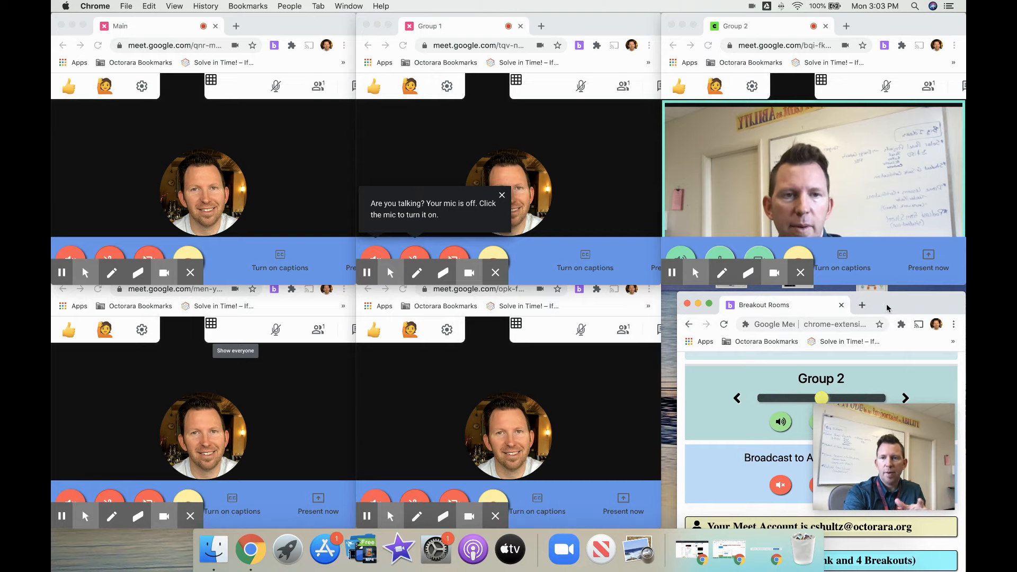
pyautogui.moveTo(889, 304); pyautogui.dragTo(892, 184)
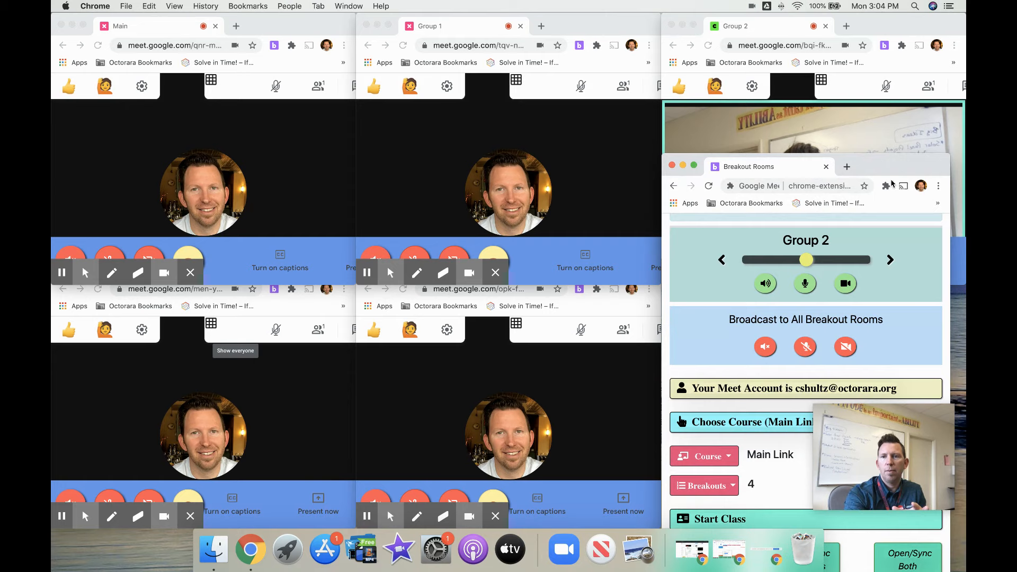
# - Make Group 3 the active room, and turn off its microphone and camera
pyautogui.click(890, 261)
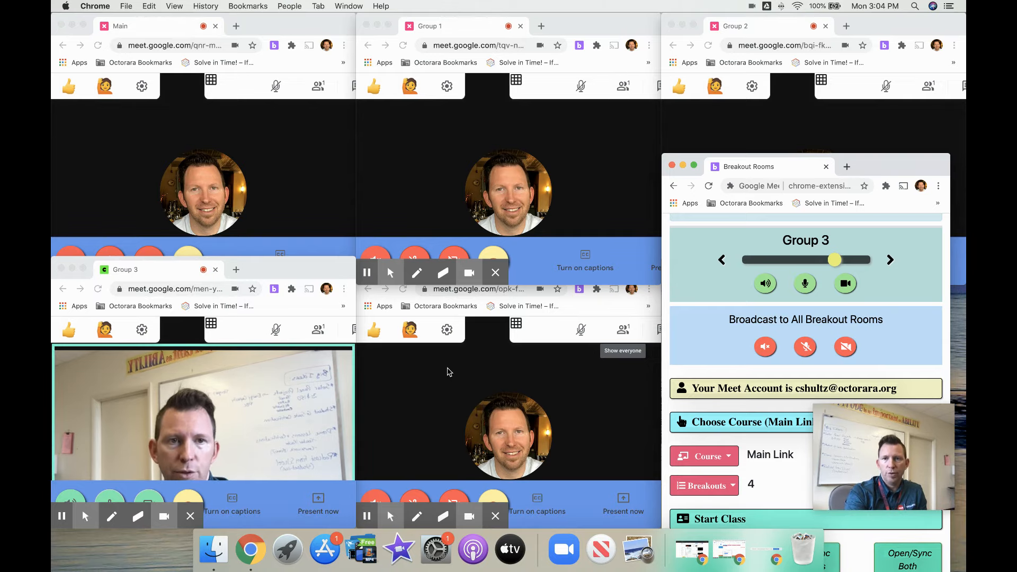
pyautogui.click(807, 285)
pyautogui.click(844, 285)
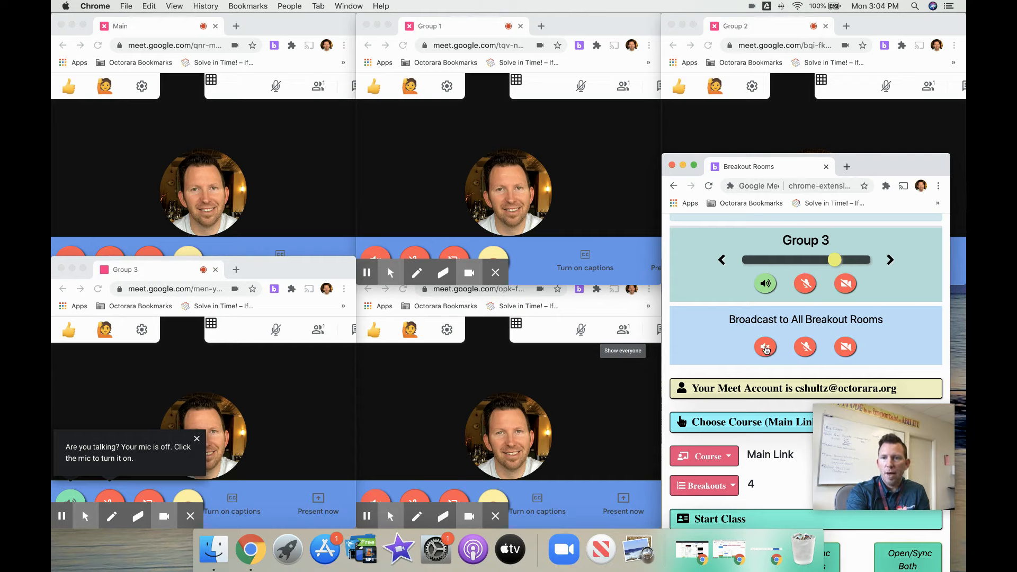
# - Turn on the broadcast microphone and camera for all breakout rooms, moving the Breakout Rooms window down to reveal Group 2 and back up
pyautogui.click(807, 348)
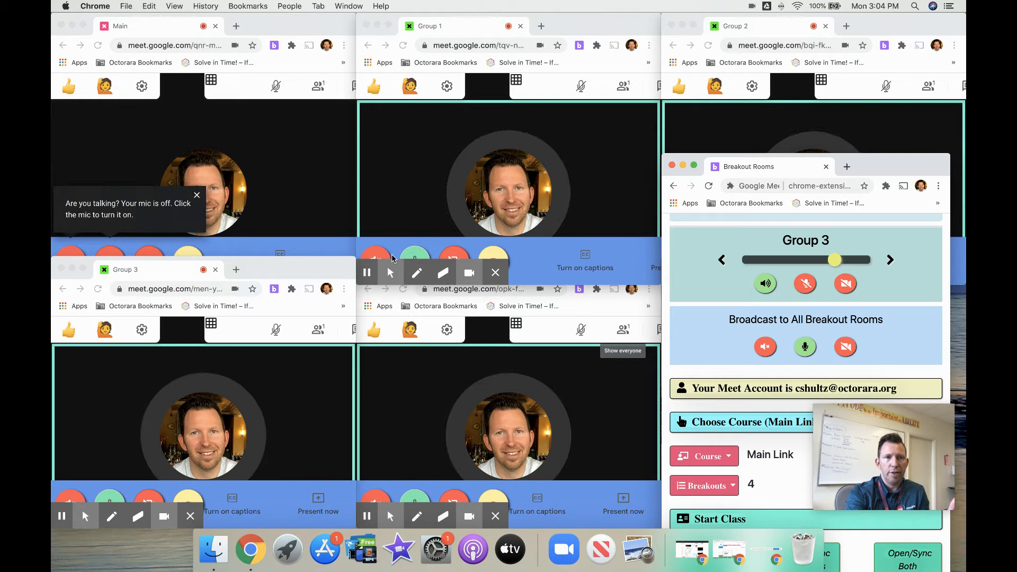
pyautogui.moveTo(874, 170); pyautogui.dragTo(869, 311)
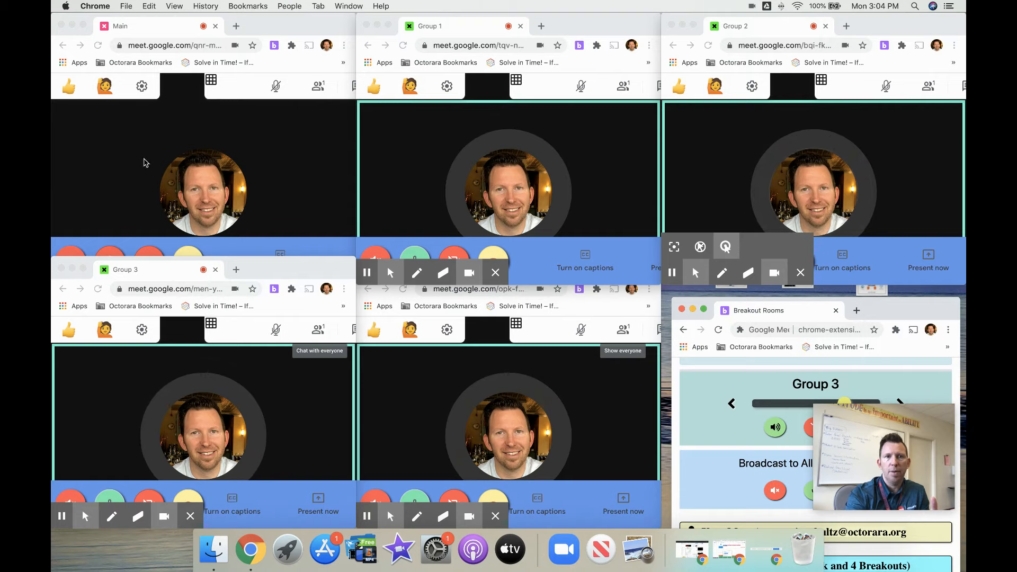
pyautogui.moveTo(888, 313)
pyautogui.mouseDown()
pyautogui.moveTo(881, 138)
pyautogui.moveTo(893, 350)
pyautogui.moveTo(889, 308)
pyautogui.mouseUp()
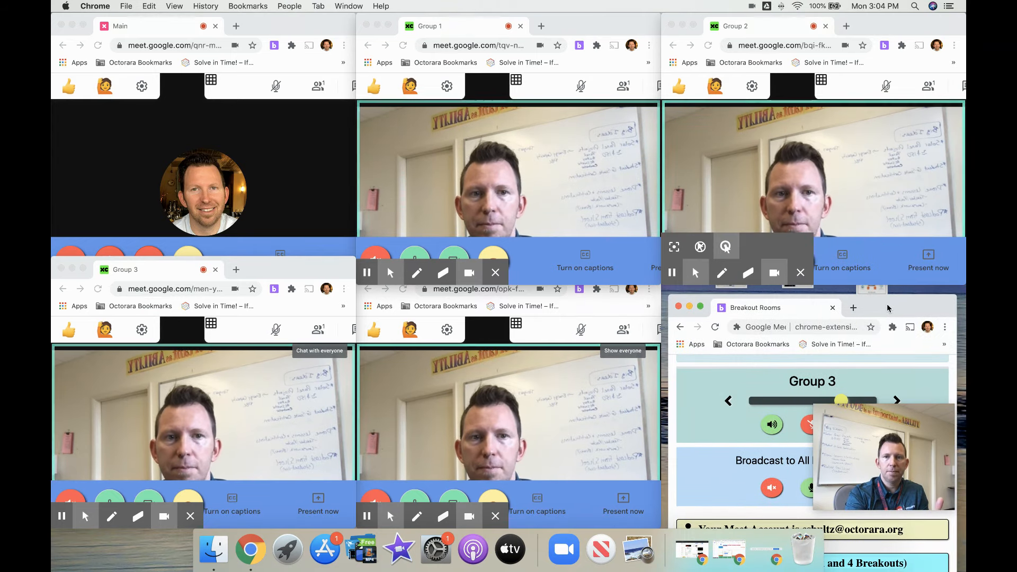
pyautogui.doubleClick(889, 309)
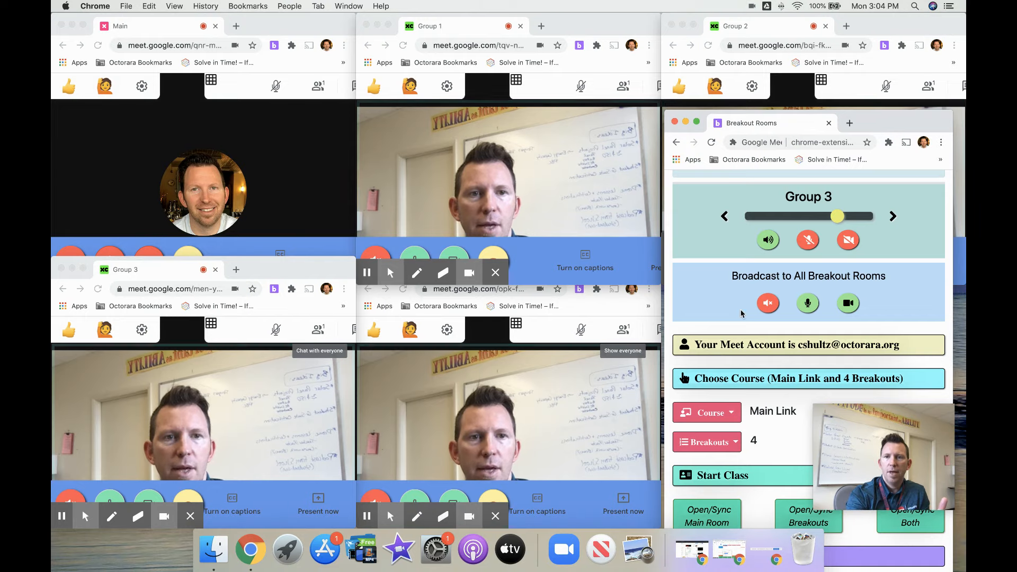
# - Turn the broadcast speaker on and off again, moving the Breakout Rooms window down off Group 2 and back up
pyautogui.click(769, 305)
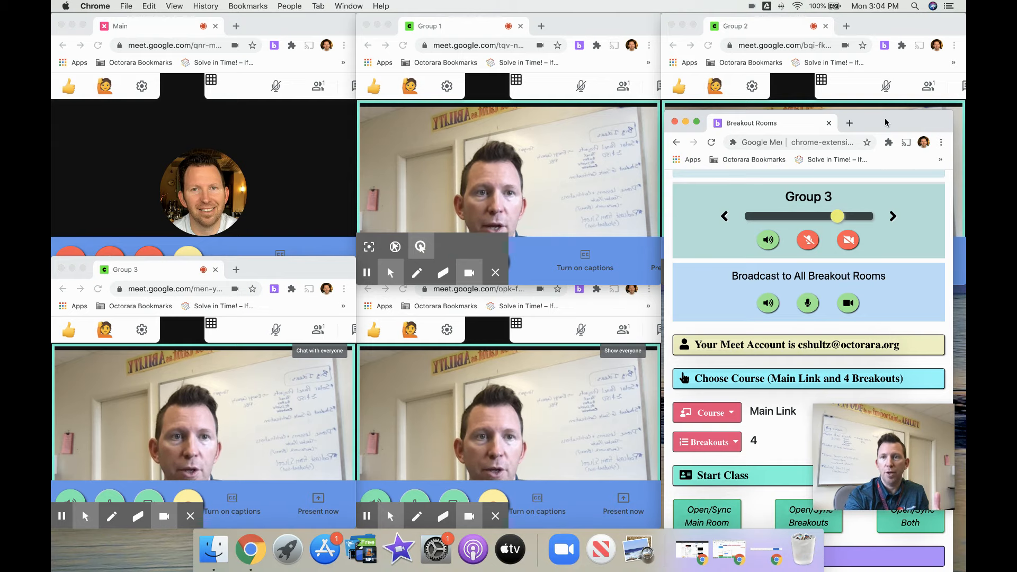
pyautogui.moveTo(886, 123); pyautogui.dragTo(889, 254)
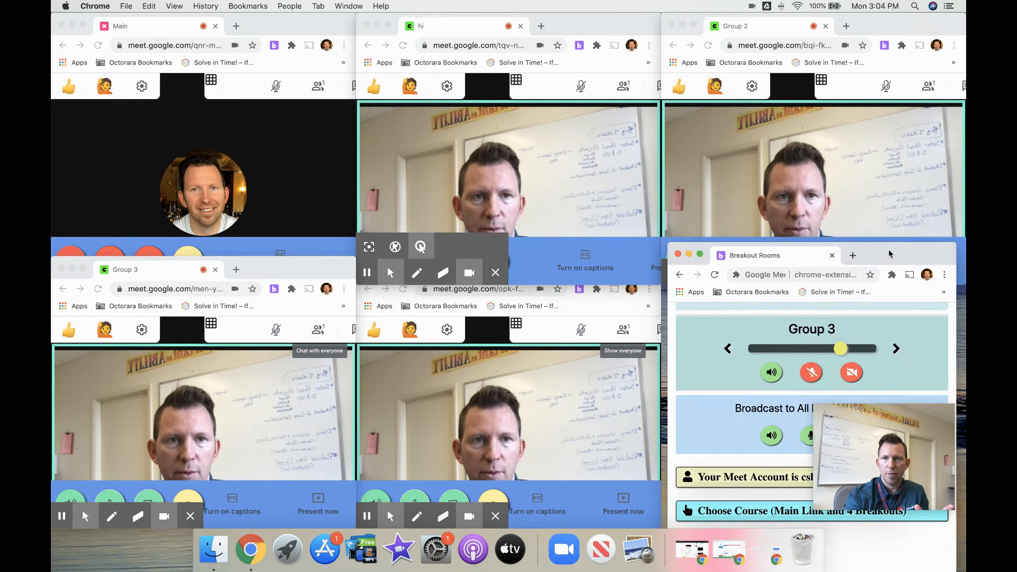
pyautogui.click(772, 436)
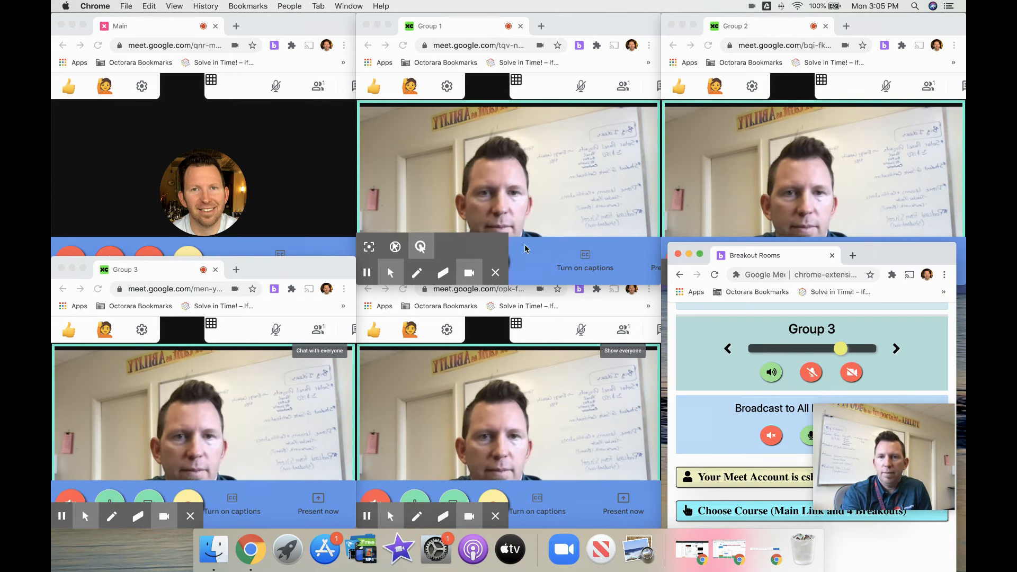
pyautogui.moveTo(878, 256); pyautogui.dragTo(872, 134)
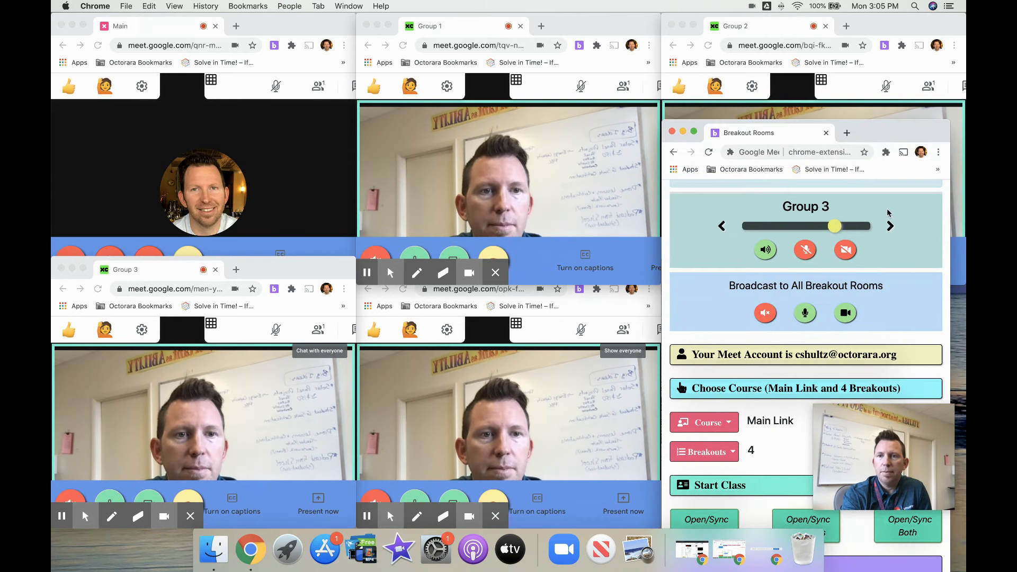
# - Make Group 4 the active room with microphone and camera on, and move the Breakout Rooms window up between Group 1 and Group 2
pyautogui.click(890, 227)
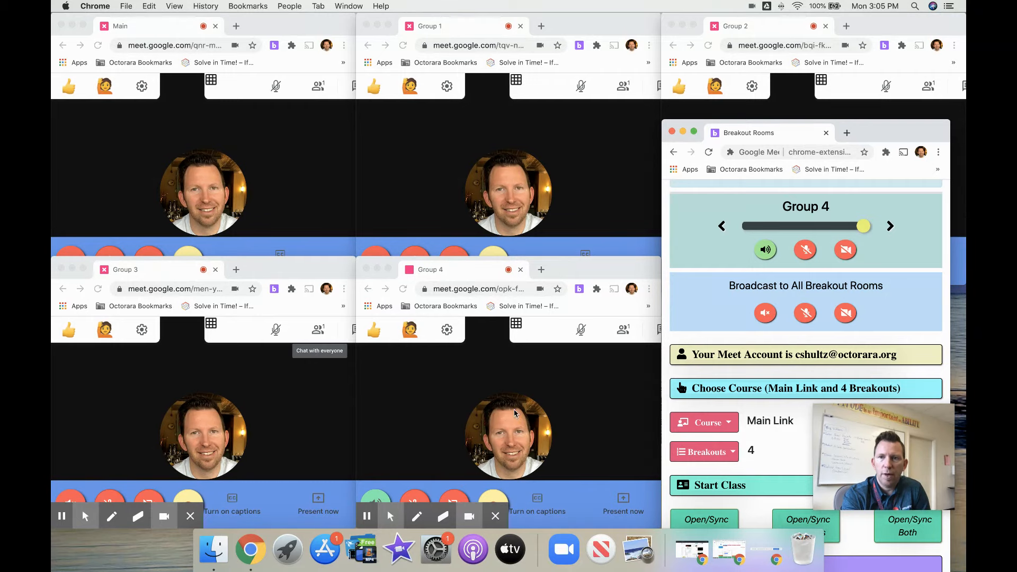
pyautogui.click(805, 253)
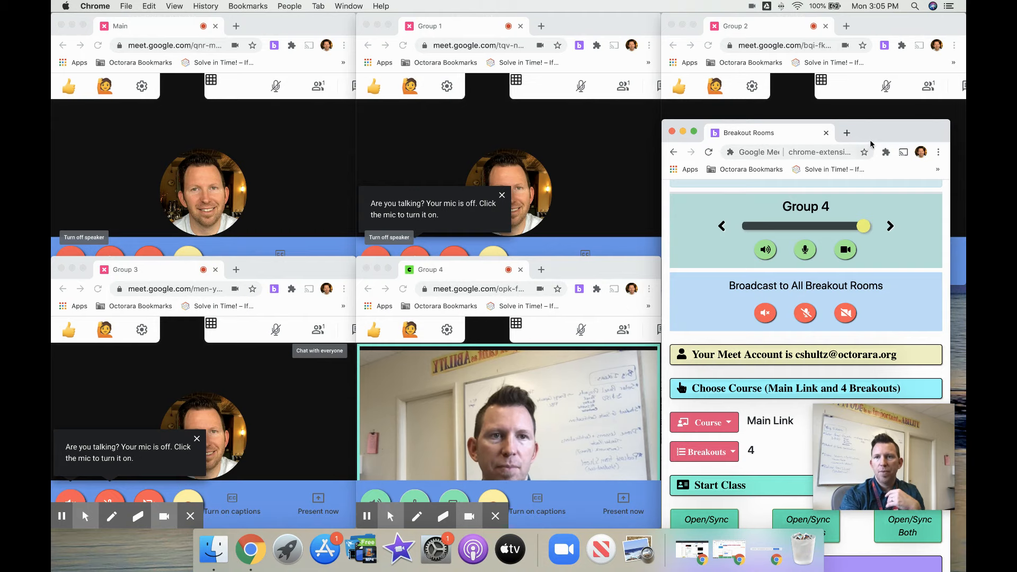
pyautogui.moveTo(876, 133); pyautogui.dragTo(876, 57)
pyautogui.moveTo(857, 49); pyautogui.dragTo(740, 4)
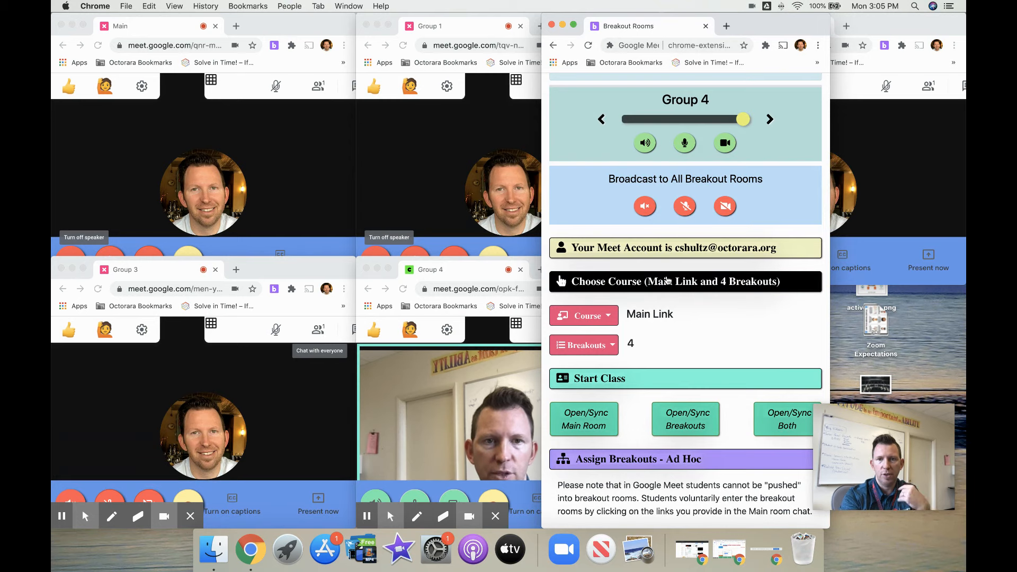
# - Make Main the active room and open the chat in its Meet window
pyautogui.scroll(-5, 666, 281)
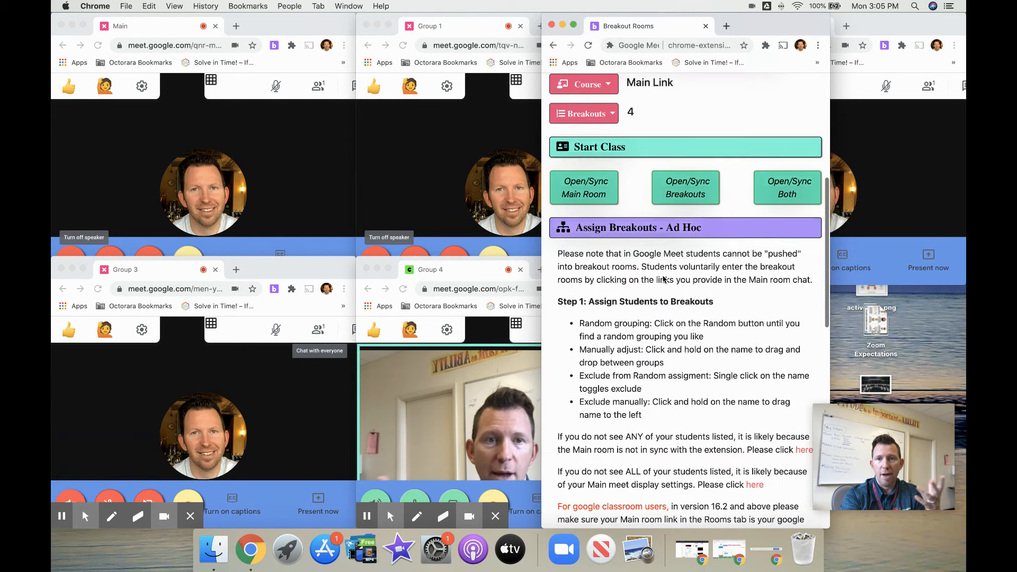
pyautogui.scroll(-6, 664, 281)
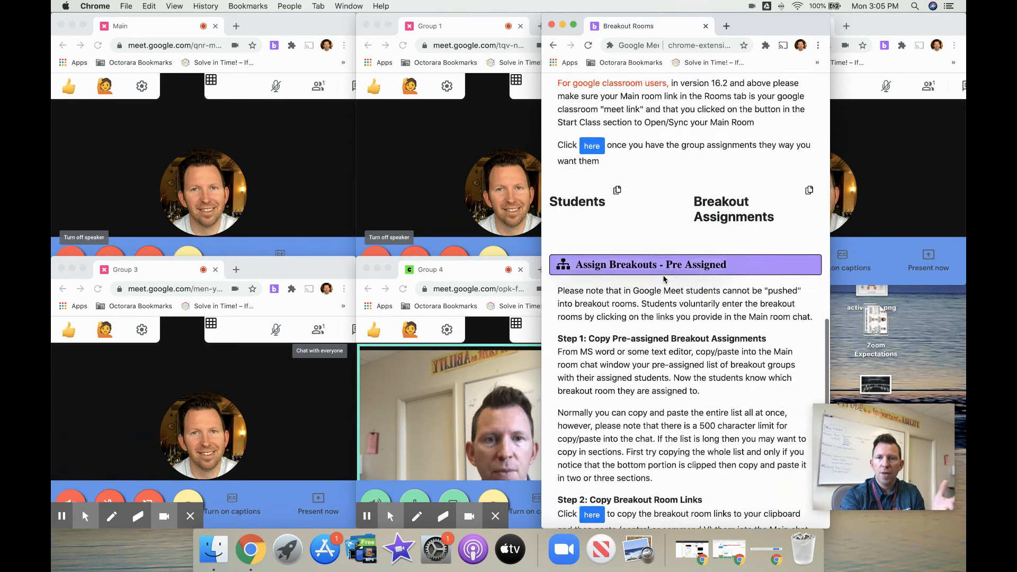
pyautogui.scroll(-2, 664, 279)
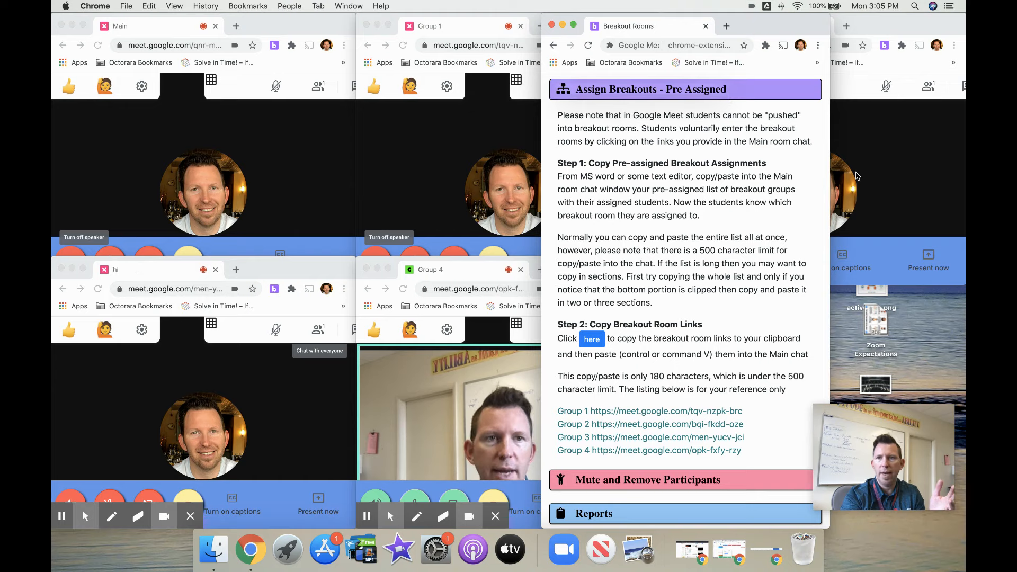
pyautogui.scroll(10, 682, 198)
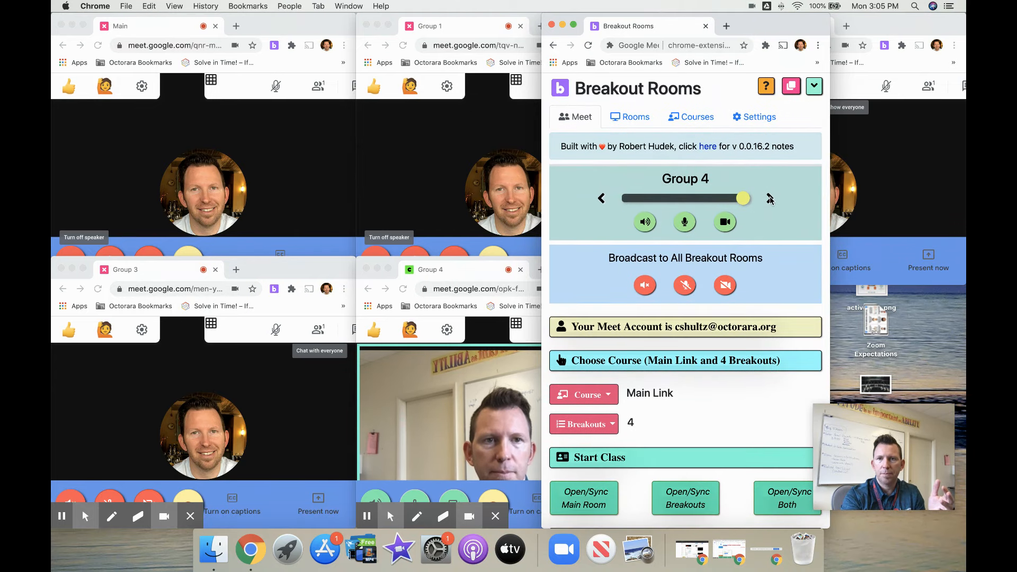
pyautogui.click(770, 198)
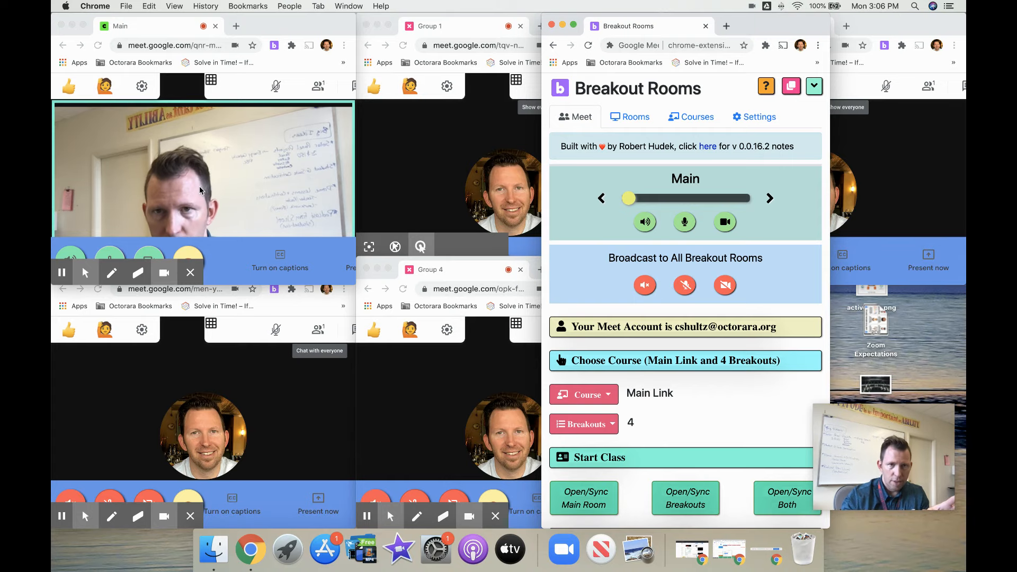
pyautogui.click(356, 87)
pyautogui.click(355, 88)
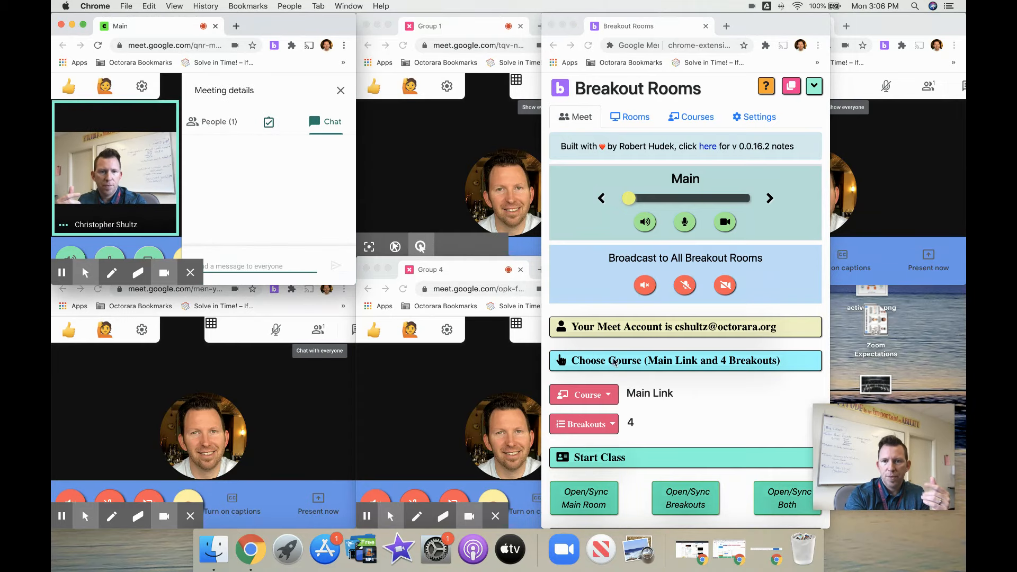
# - Copy the breakout room links from the Pre Assigned breakouts section to the clipboard
pyautogui.scroll(-1, 625, 360)
pyautogui.scroll(-10, 626, 359)
pyautogui.scroll(3, 626, 359)
pyautogui.scroll(-8, 626, 359)
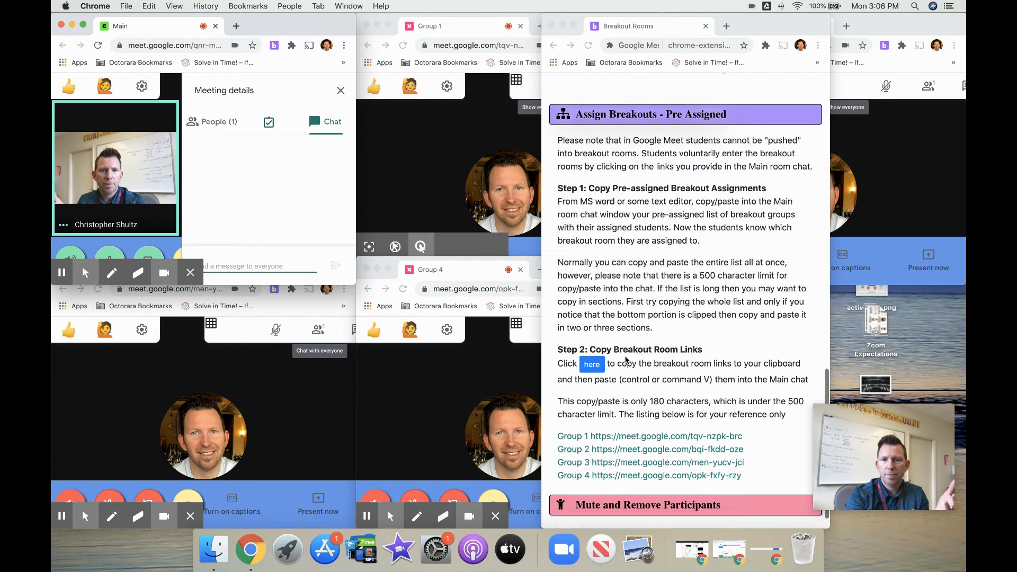
pyautogui.scroll(-2, 626, 359)
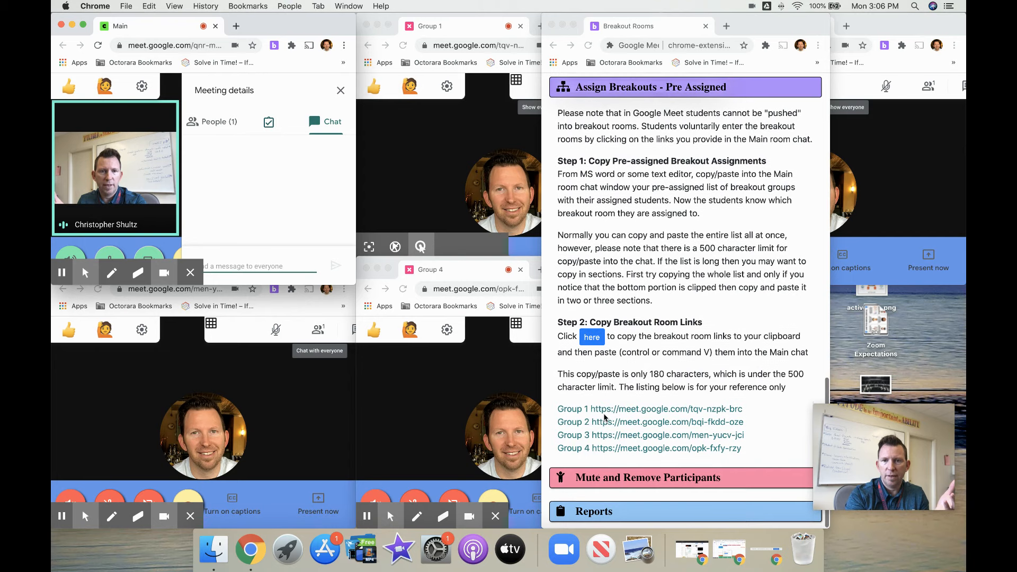
pyautogui.click(593, 343)
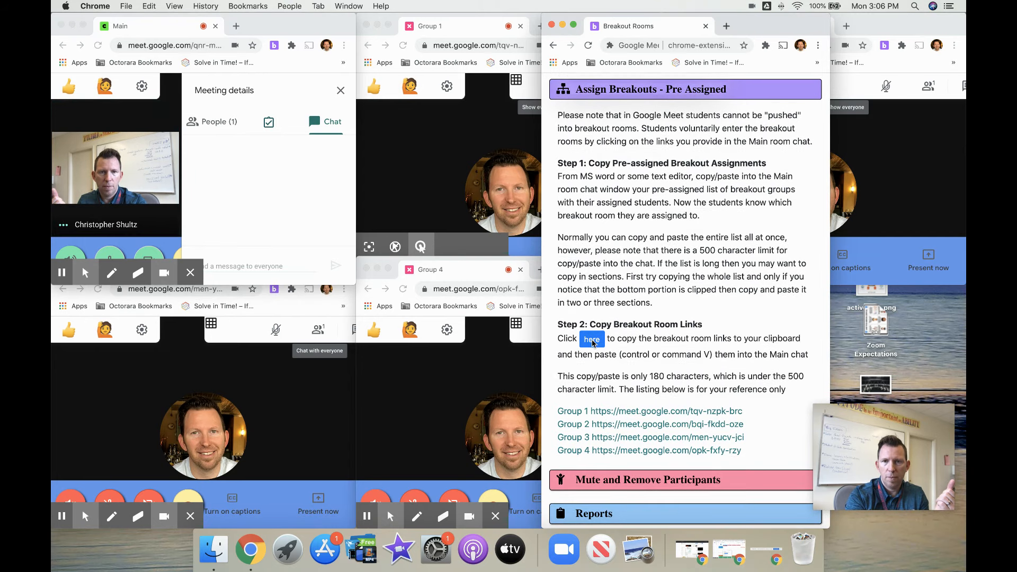
pyautogui.click(593, 343)
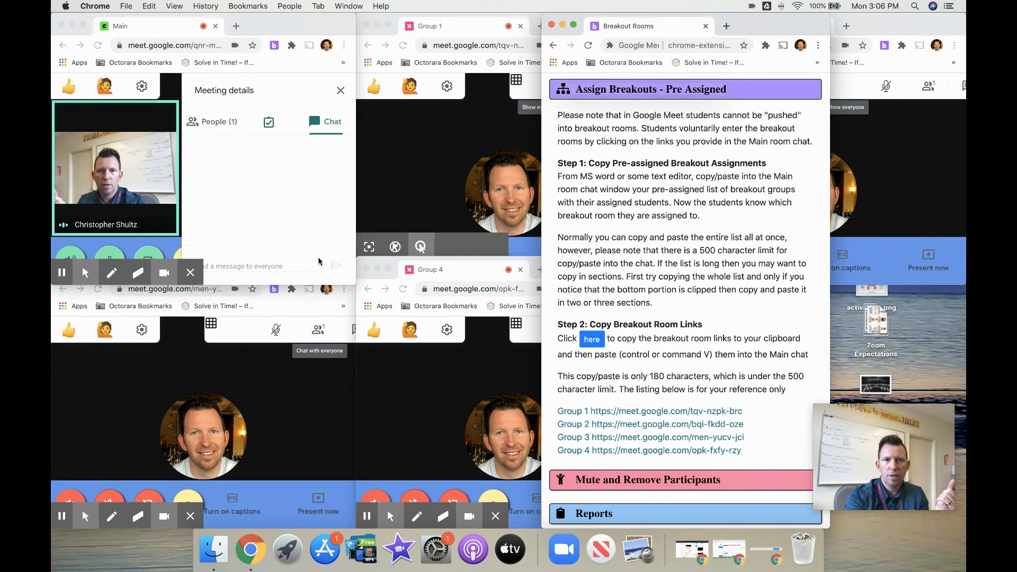
# - Paste the four breakout room links into the Main room chat, send them, and close the chat
pyautogui.click(286, 267)
pyautogui.rightClick(285, 269)
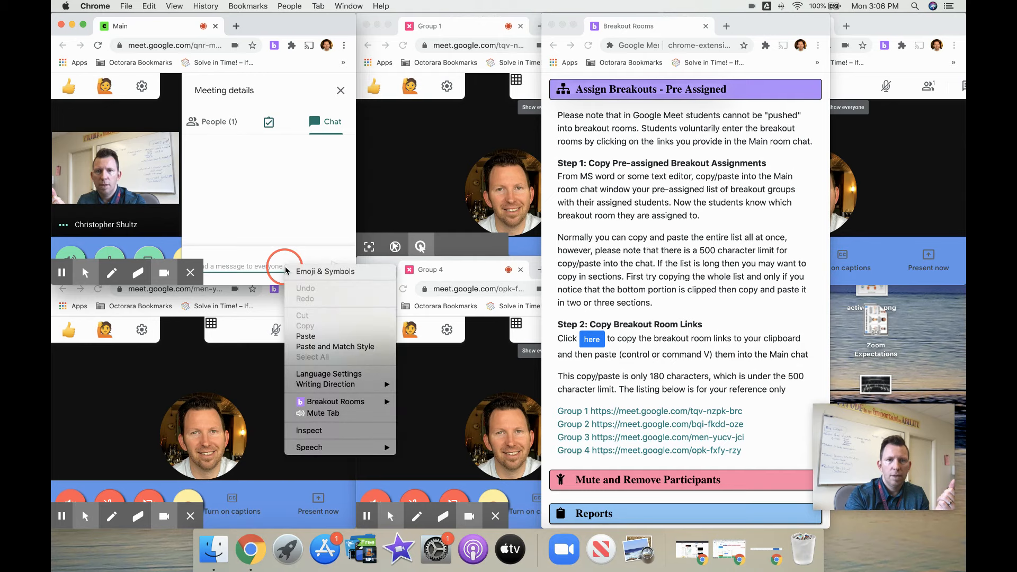
pyautogui.click(305, 336)
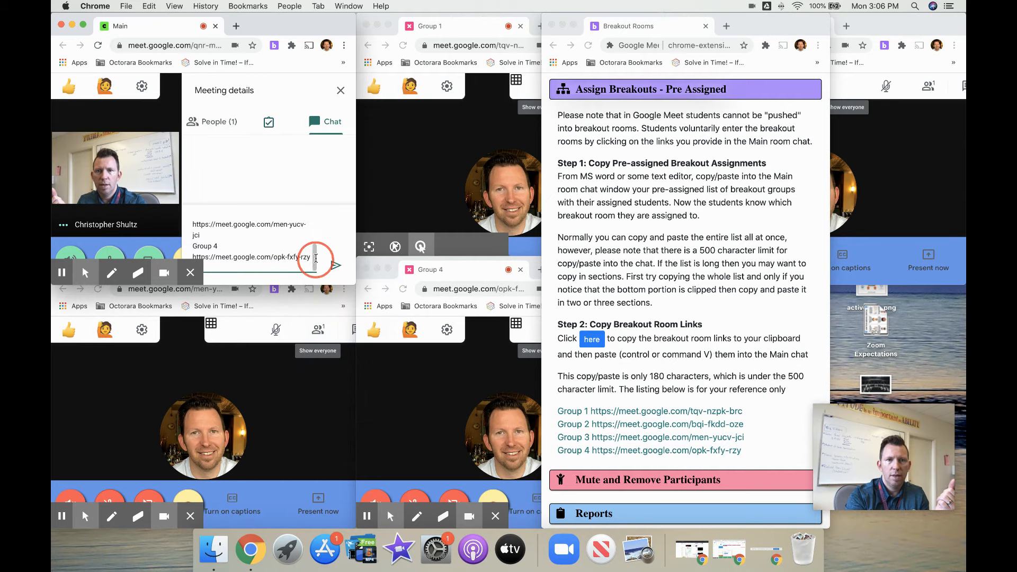
pyautogui.press('Return')
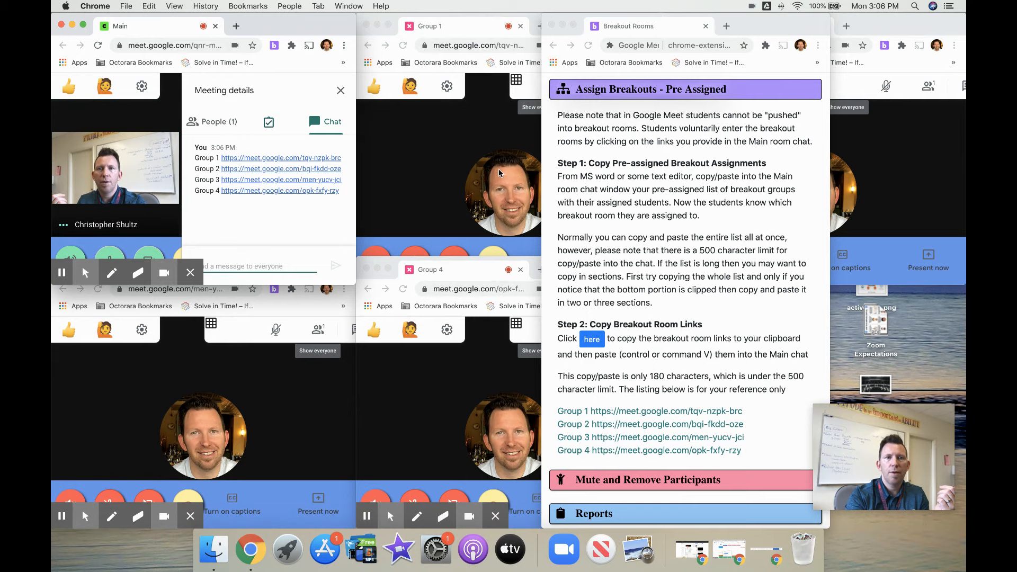
pyautogui.scroll(-1, 716, 224)
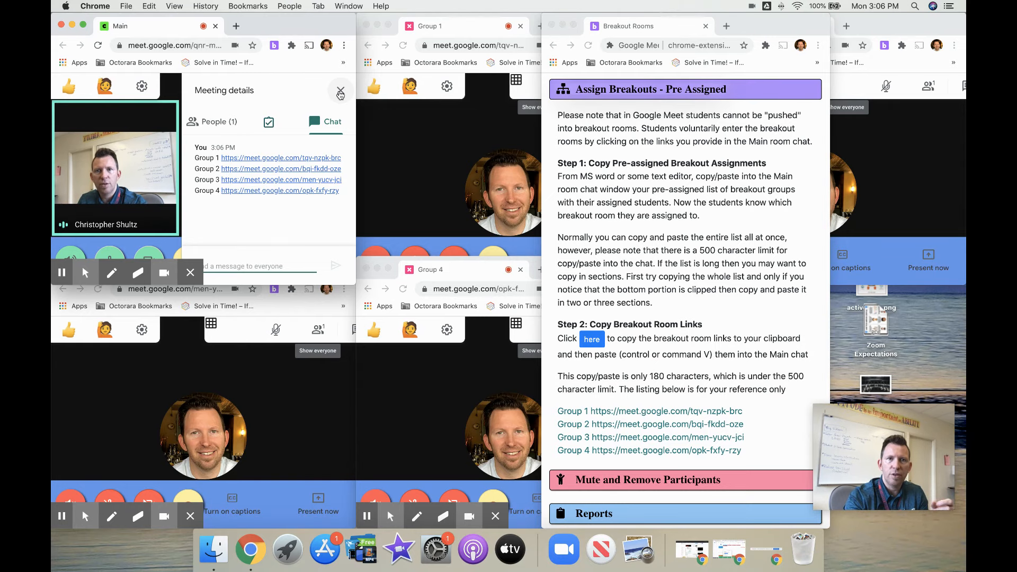
pyautogui.click(340, 92)
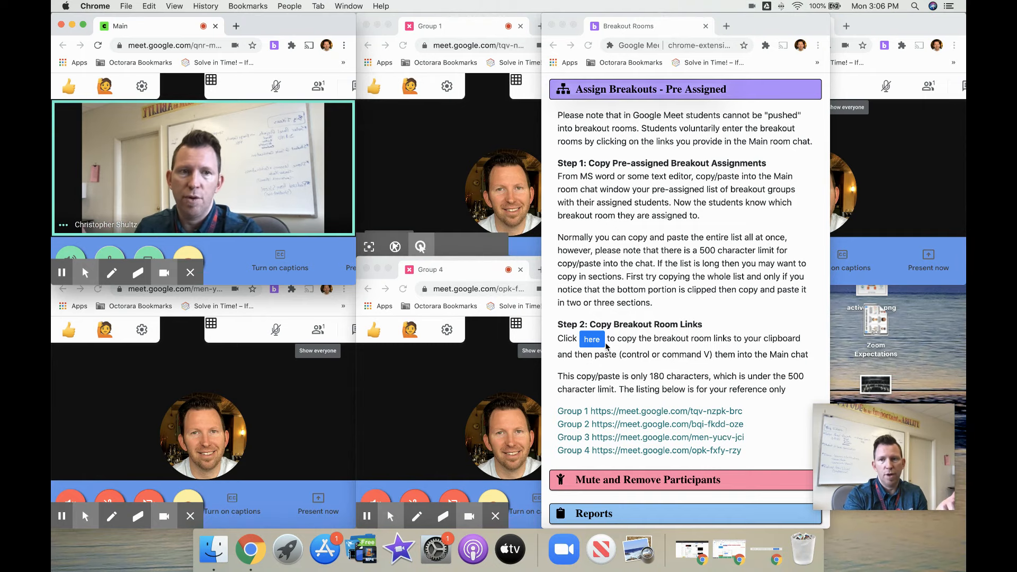
# - Expand Mute and Remove Participants, and remove all participants from all breakouts and from the Main room
pyautogui.moveTo(147, 265)
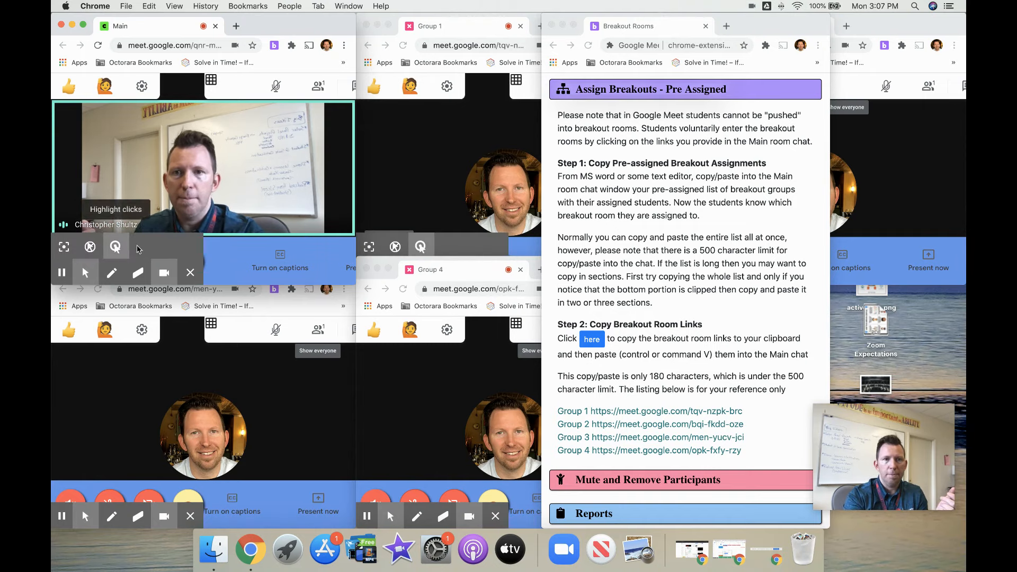
pyautogui.click(647, 484)
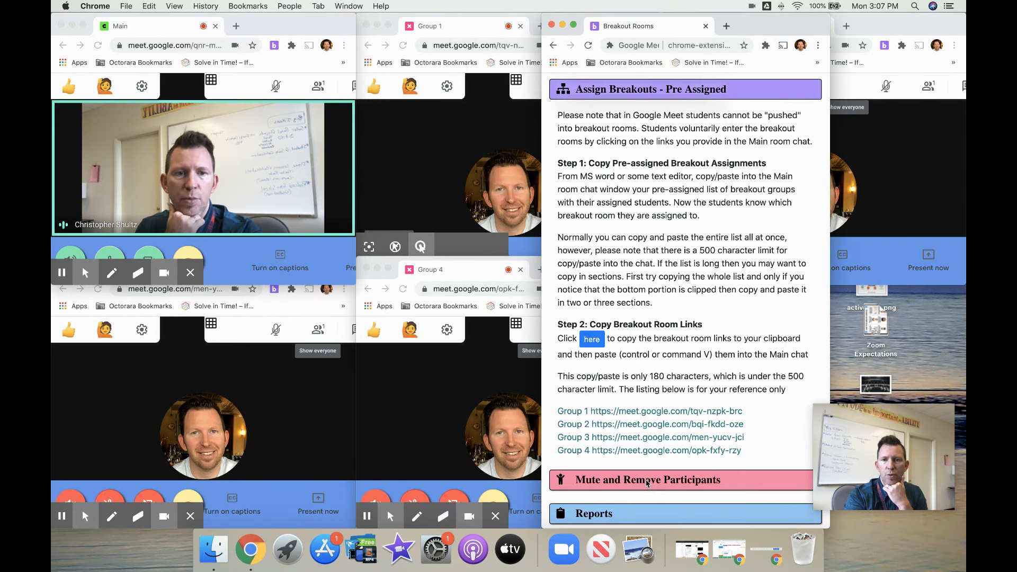
pyautogui.click(627, 486)
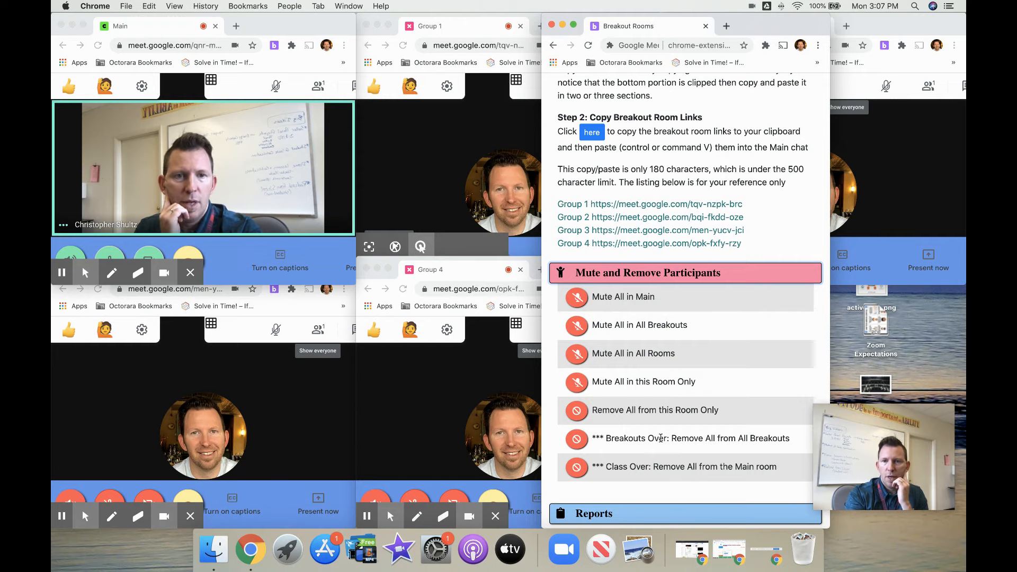
pyautogui.click(577, 443)
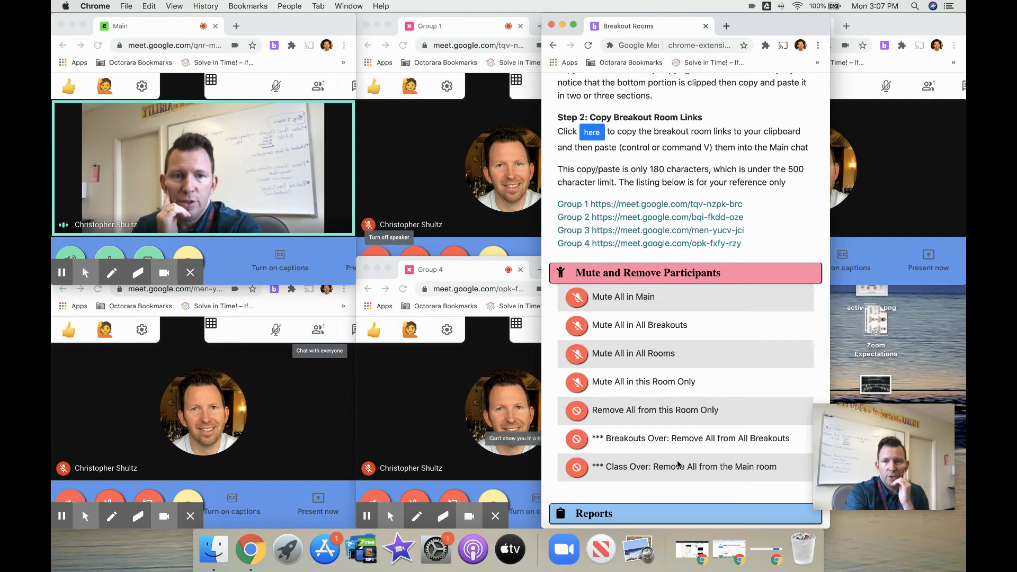
pyautogui.click(577, 468)
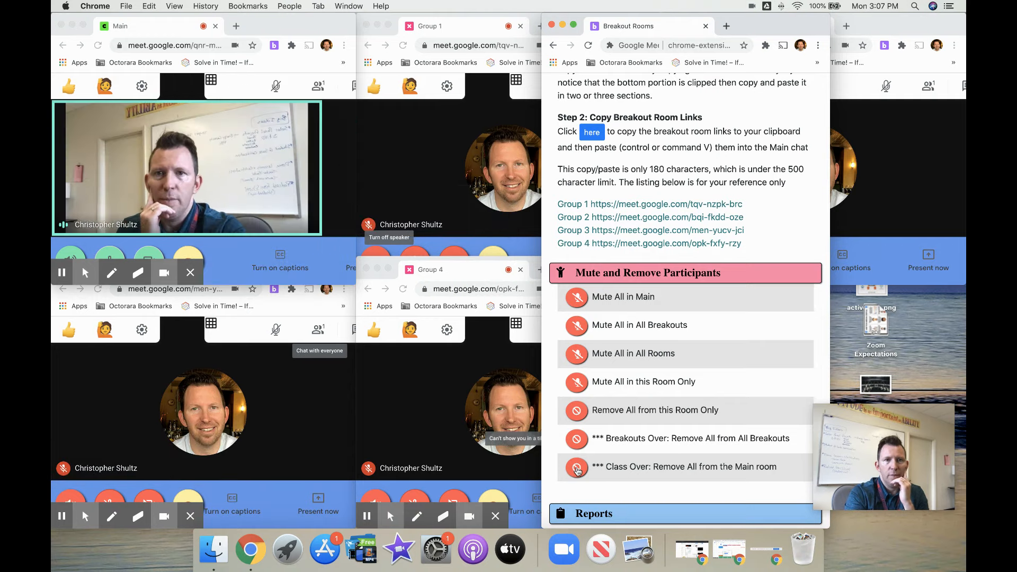
# - Expand Reports to view its copy and CSV options, and look back over the breakout assignment sections up to the room controls
pyautogui.click(640, 514)
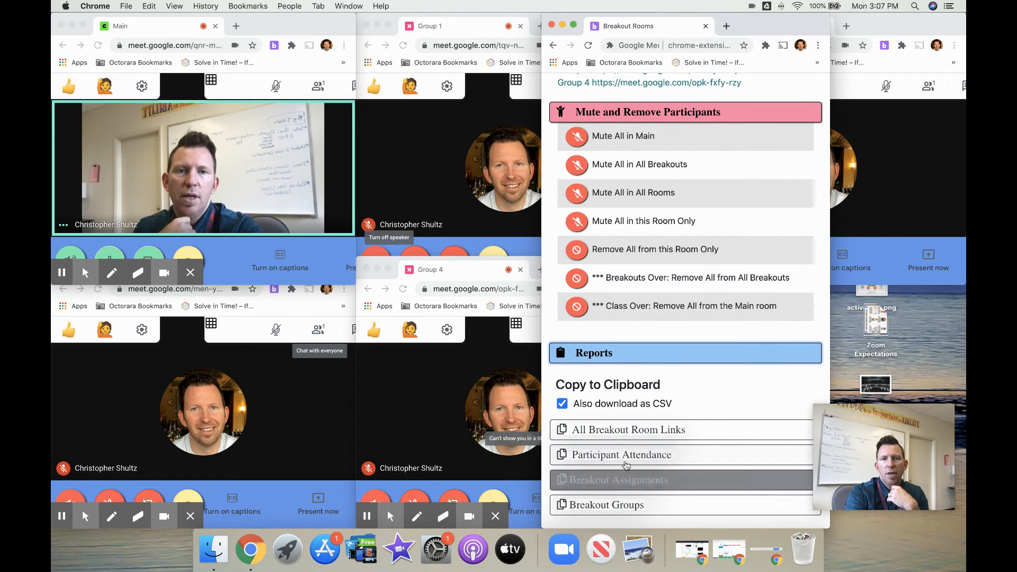
pyautogui.scroll(7, 627, 464)
pyautogui.scroll(8, 627, 465)
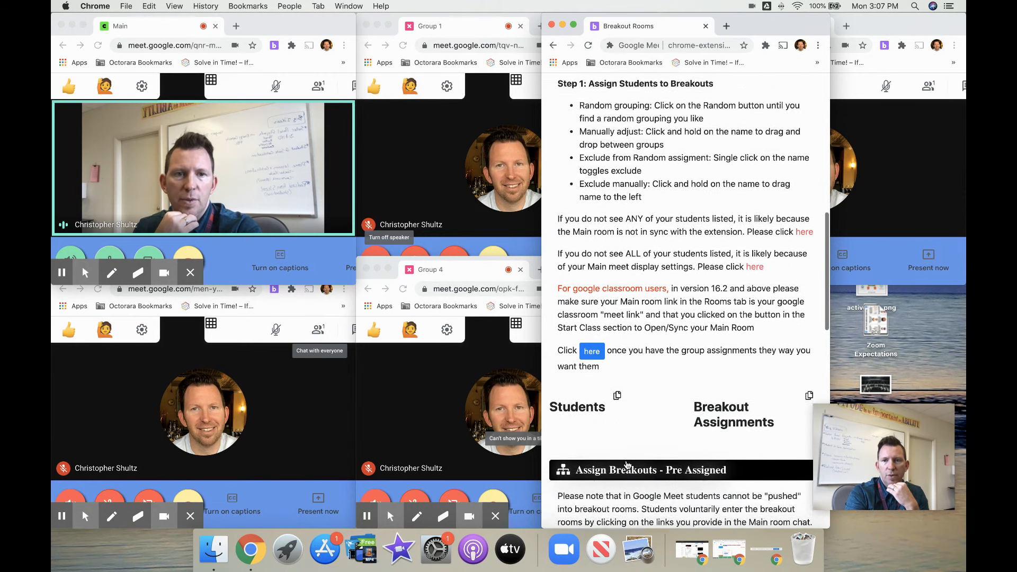
pyautogui.scroll(-2, 790, 360)
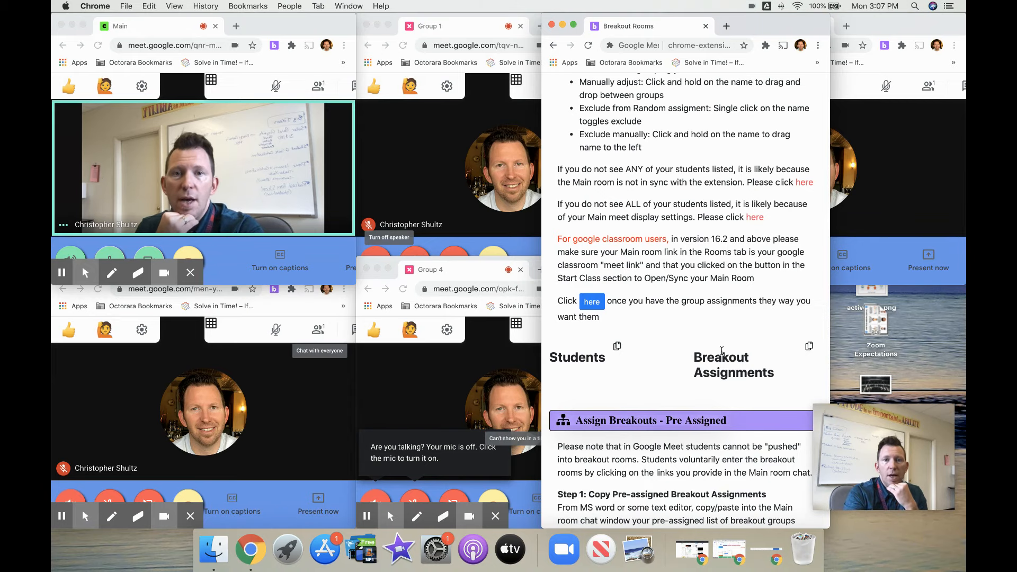
pyautogui.scroll(15, 680, 357)
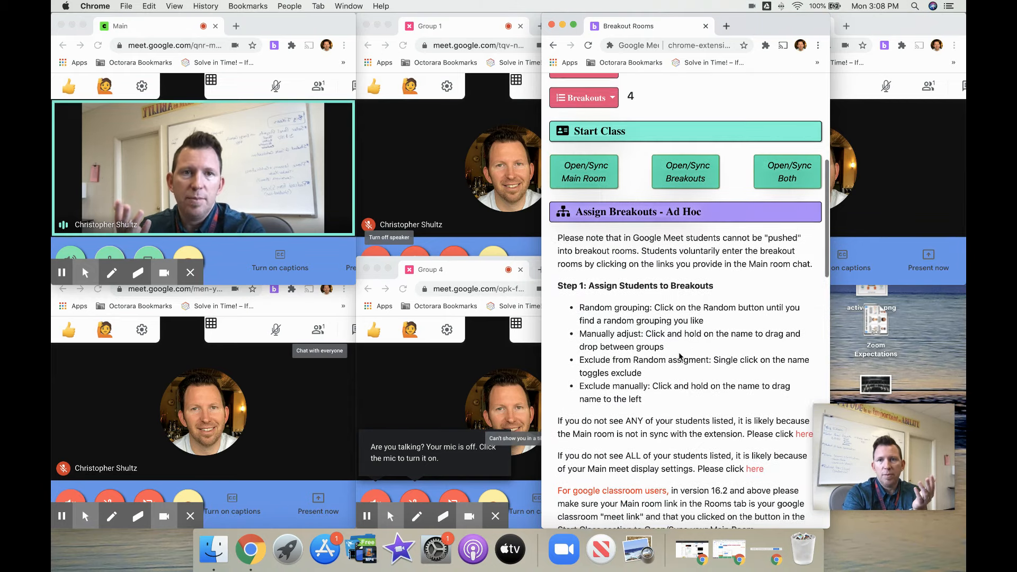
pyautogui.scroll(5, 681, 356)
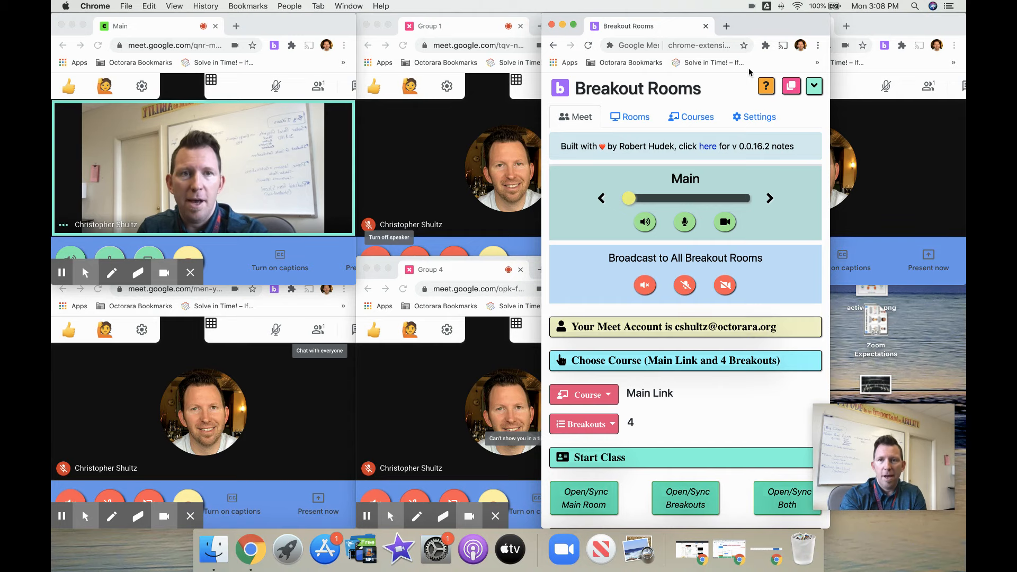
# - Switch to the Chrome window showing Google Calendar and open the screen recorder extension's controls
pyautogui.click(726, 553)
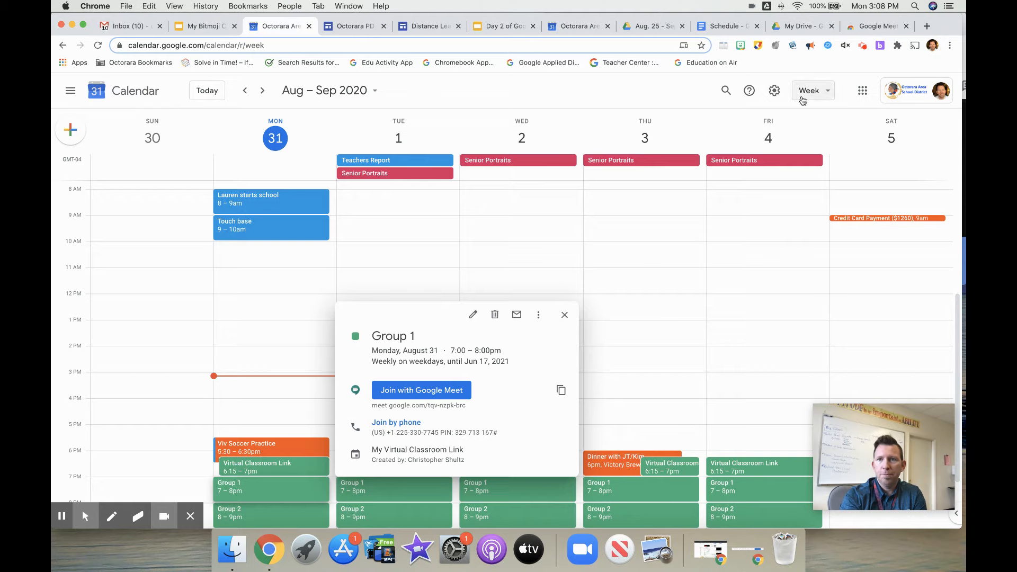
pyautogui.click(863, 46)
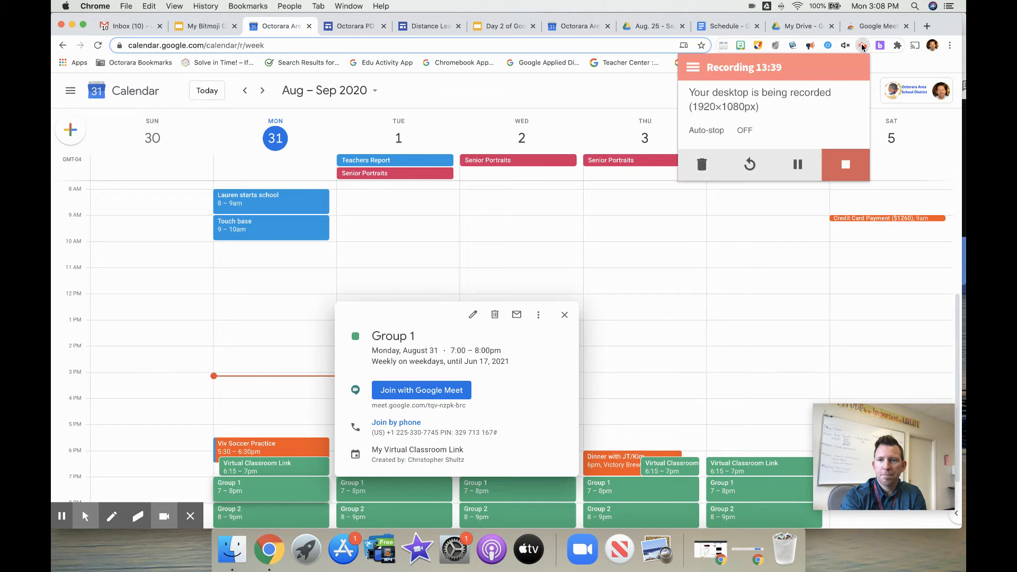